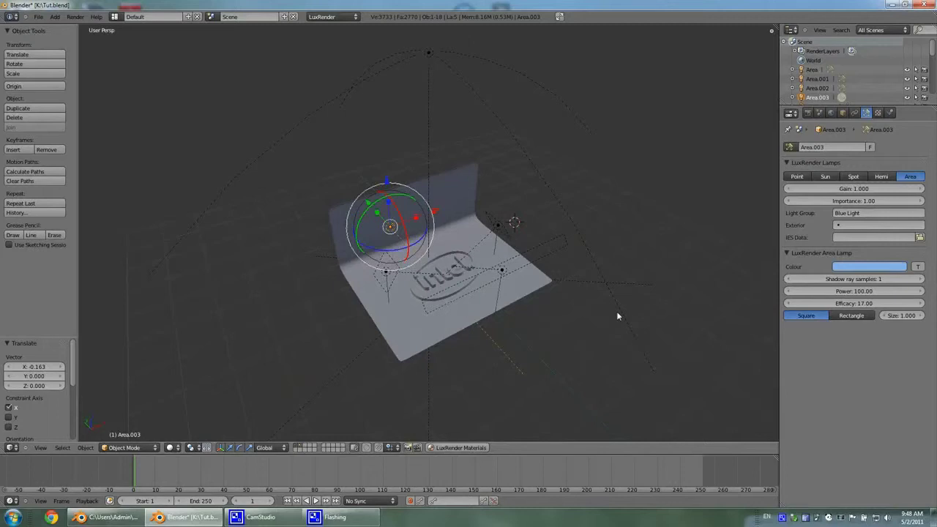
Show the Render properties: 1920×1080 at 50%, Metropolis sampler, Bi-Directional integrator
{"action": "mouse_move", "coordinate": [617, 311]}
{"action": "middle_mouse_down"}
{"action": "mouse_move", "coordinate": [587, 317]}
{"action": "mouse_move", "coordinate": [575, 348]}
{"action": "mouse_move", "coordinate": [609, 349]}
{"action": "mouse_move", "coordinate": [578, 287]}
{"action": "mouse_move", "coordinate": [591, 295]}
{"action": "mouse_move", "coordinate": [550, 288]}
{"action": "mouse_move", "coordinate": [607, 319]}
{"action": "middle_mouse_up"}
{"action": "scroll", "coordinate": [608, 349], "scroll_direction": "down", "scroll_amount": 3}
{"action": "scroll", "coordinate": [603, 351], "scroll_direction": "up", "scroll_amount": 5}
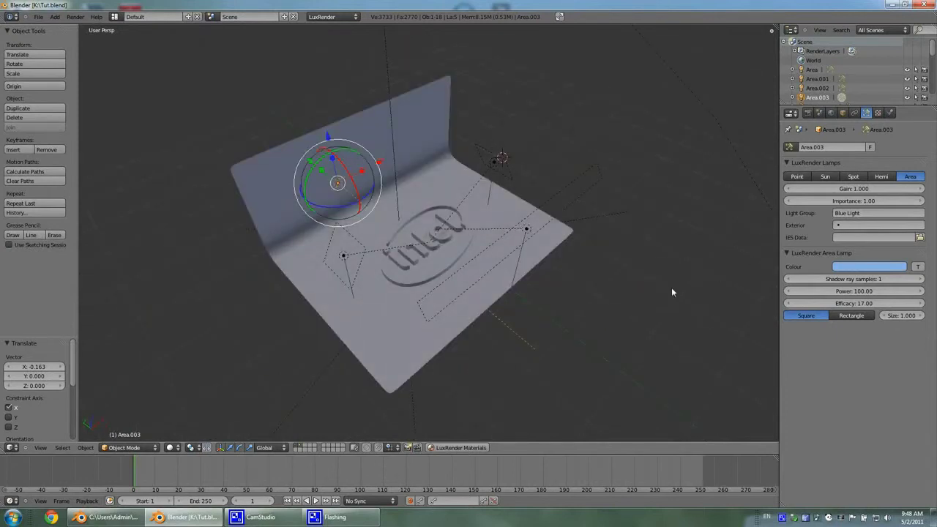
{"action": "left_click", "coordinate": [808, 114]}
{"action": "middle_click_drag", "start_coordinate": [634, 292], "coordinate": [590, 275]}
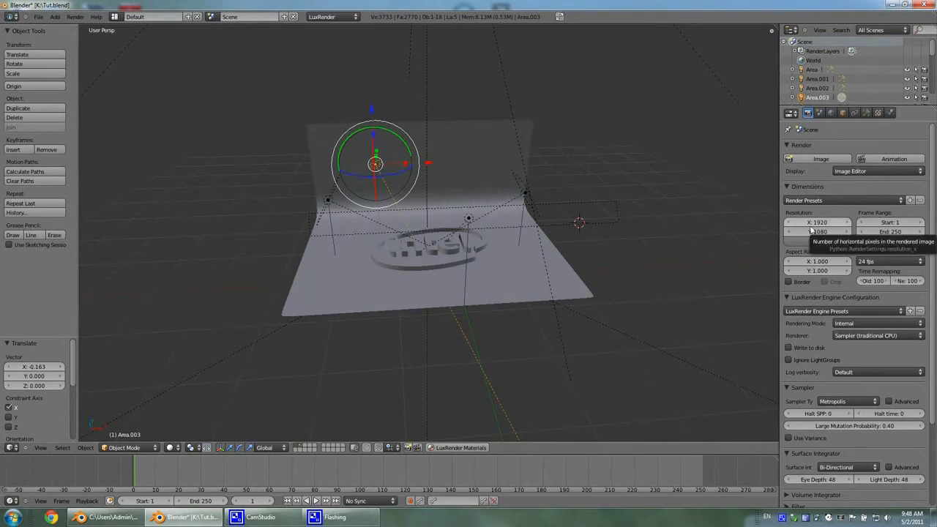
Switch LuxRender's Rendering Mode from Internal to External, using the LuxRender GUI
{"action": "scroll", "coordinate": [805, 276], "scroll_direction": "down", "scroll_amount": 1}
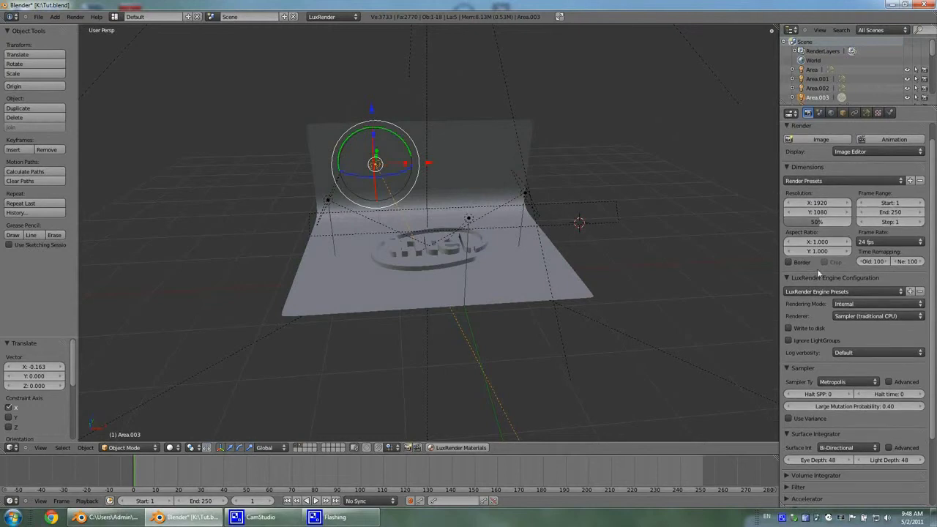
{"action": "scroll", "coordinate": [808, 292], "scroll_direction": "down", "scroll_amount": 2}
{"action": "left_click", "coordinate": [814, 254]}
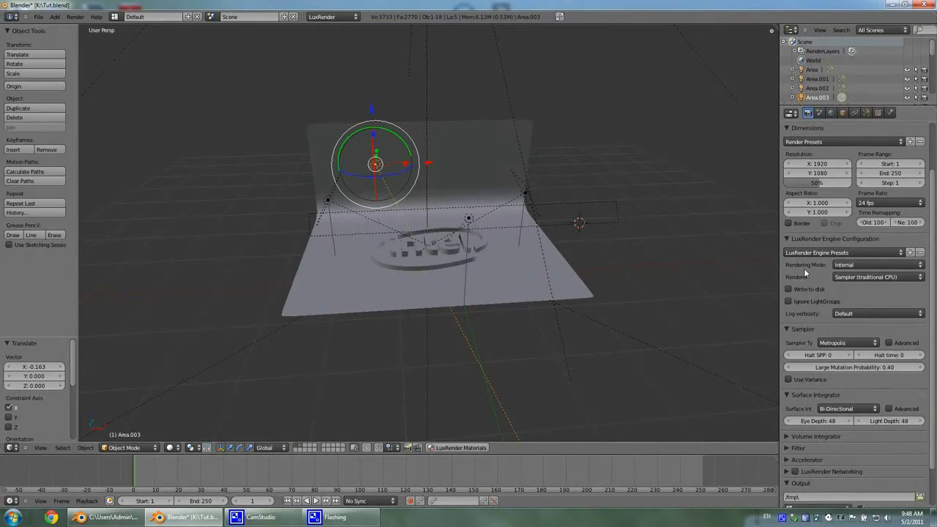
{"action": "left_click", "coordinate": [845, 266]}
{"action": "left_click", "coordinate": [857, 249]}
{"action": "scroll", "coordinate": [798, 299], "scroll_direction": "down", "scroll_amount": 1}
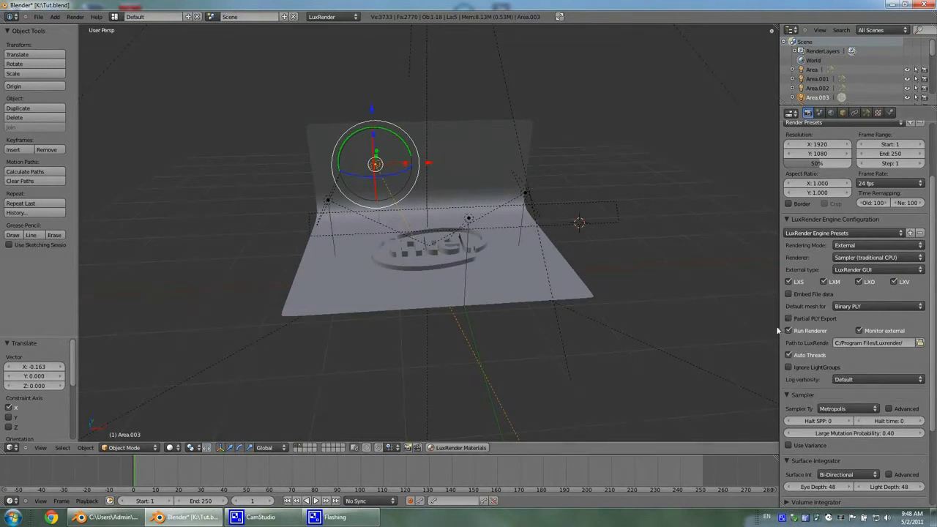
{"action": "scroll", "coordinate": [813, 316], "scroll_direction": "down", "scroll_amount": 3}
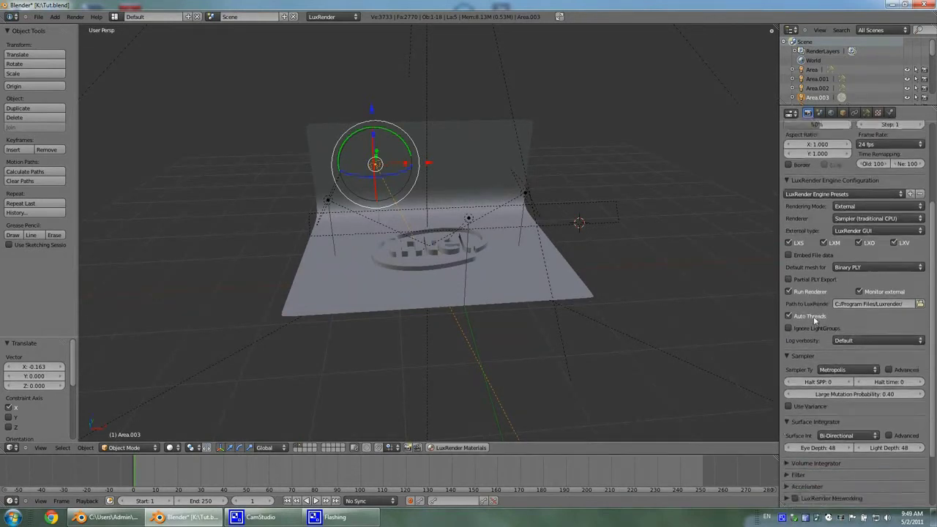
{"action": "scroll", "coordinate": [808, 319], "scroll_direction": "down", "scroll_amount": 1}
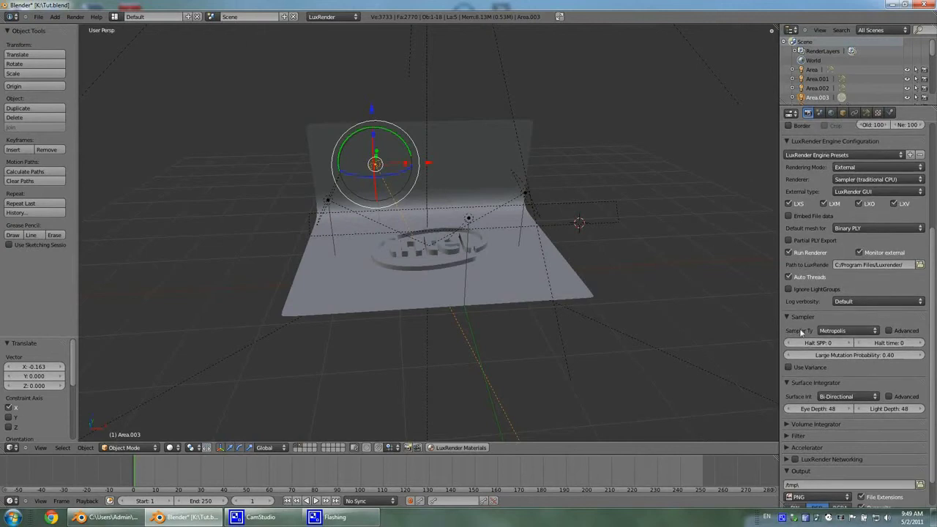
{"action": "scroll", "coordinate": [857, 338], "scroll_direction": "down", "scroll_amount": 1}
{"action": "scroll", "coordinate": [874, 346], "scroll_direction": "down", "scroll_amount": 1}
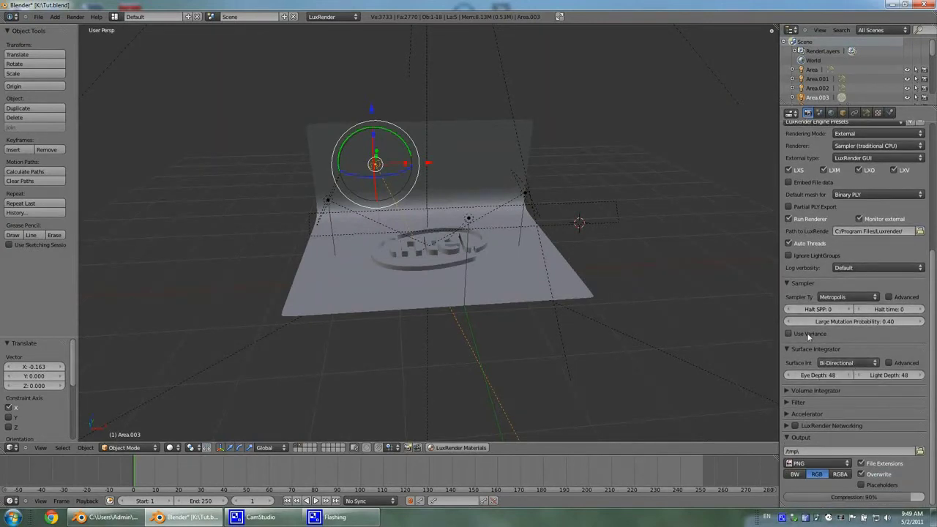
Enter new Eye Depth and Light Depth values, with Light Depth set to 32
{"action": "left_click", "coordinate": [828, 376]}
{"action": "type", "text": "35"}
{"action": "left_click", "coordinate": [882, 376]}
{"action": "type", "text": "32"}
{"action": "key", "text": "Return"}
Expand Volume Integrator and Filter, and enable Advanced on the Mitchell filter and Surface Integrator
{"action": "left_click", "coordinate": [790, 391]}
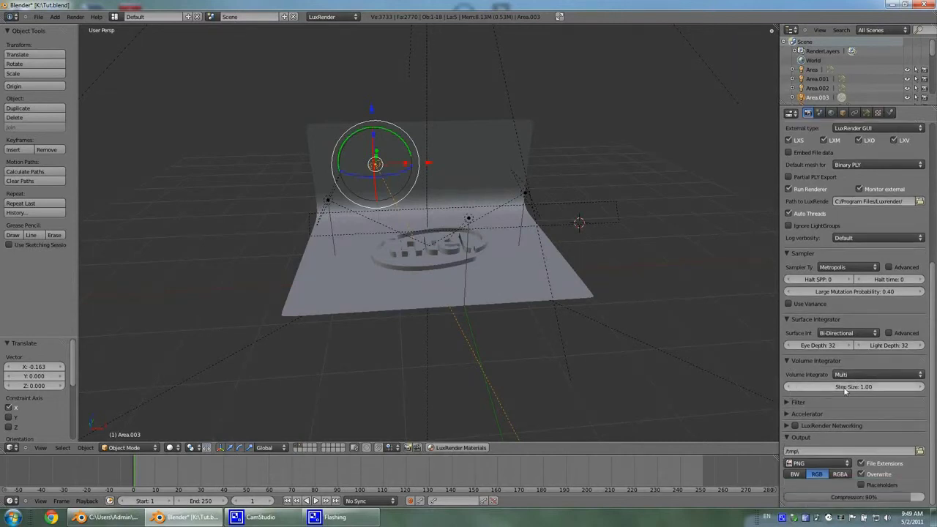
{"action": "left_click", "coordinate": [786, 405]}
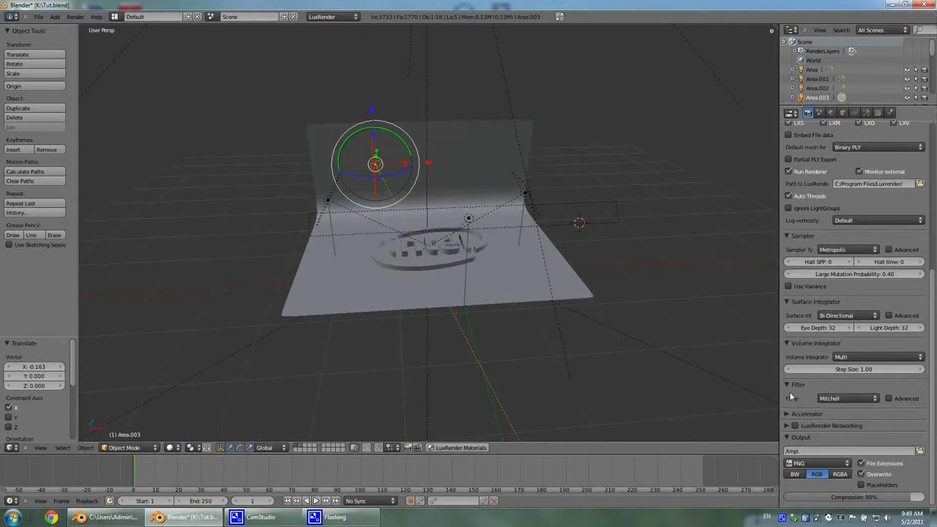
{"action": "left_click", "coordinate": [888, 399]}
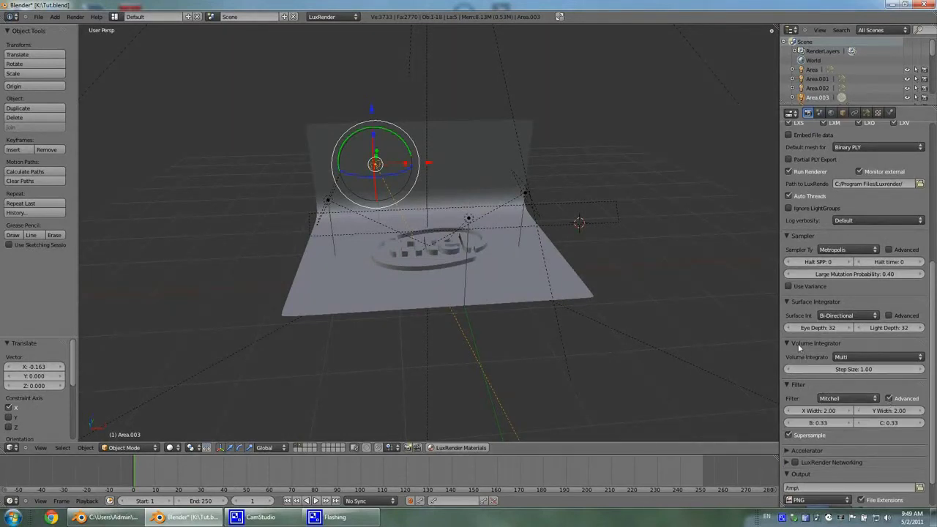
{"action": "scroll", "coordinate": [841, 329], "scroll_direction": "down", "scroll_amount": 2}
{"action": "left_click", "coordinate": [887, 278]}
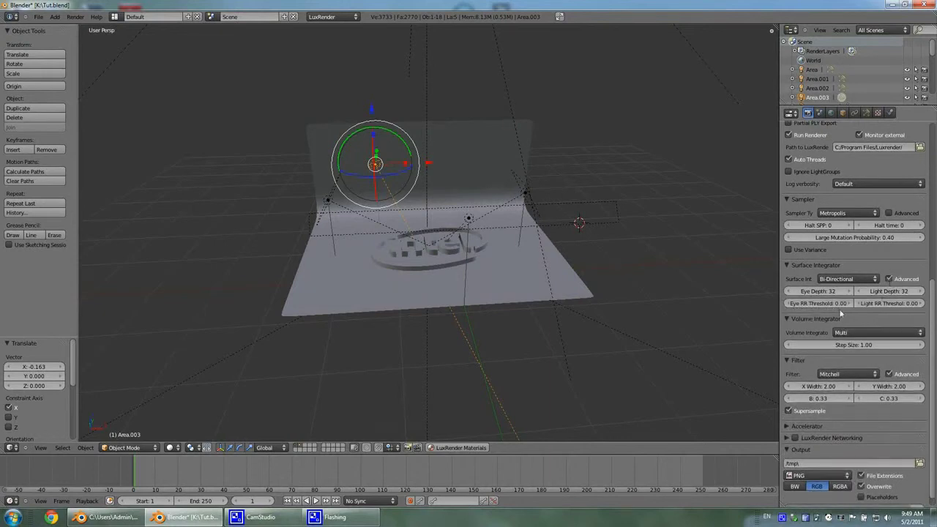
{"action": "scroll", "coordinate": [878, 417], "scroll_direction": "down", "scroll_amount": 1}
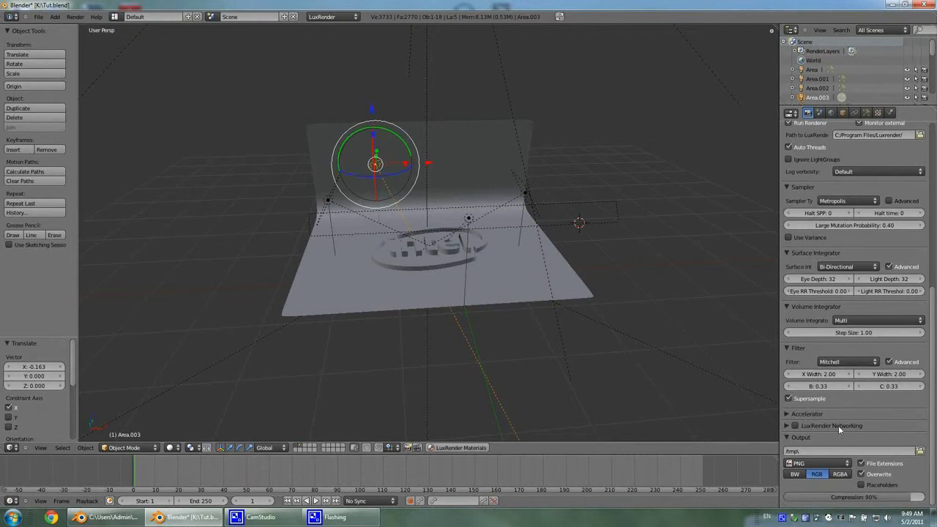
{"action": "scroll", "coordinate": [838, 428], "scroll_direction": "up", "scroll_amount": 10}
{"action": "scroll", "coordinate": [819, 439], "scroll_direction": "up", "scroll_amount": 5}
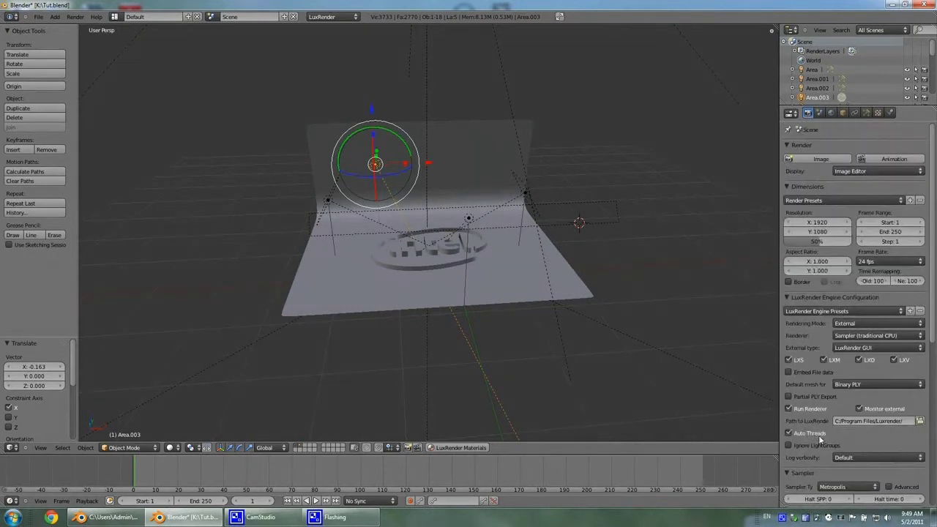
Add a camera and slide it along X toward the backdrop
{"action": "key", "text": "shift+a"}
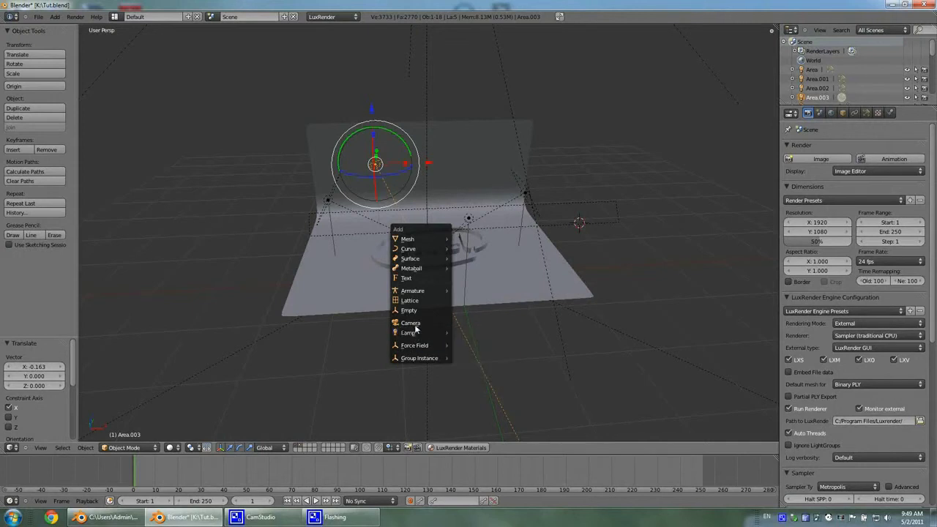
{"action": "left_click", "coordinate": [414, 324]}
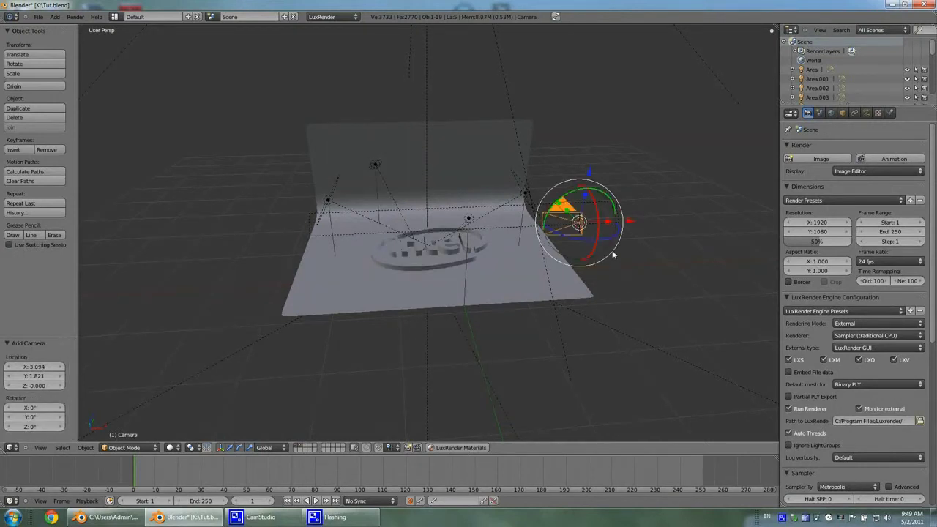
{"action": "left_click_drag", "start_coordinate": [636, 228], "coordinate": [475, 244]}
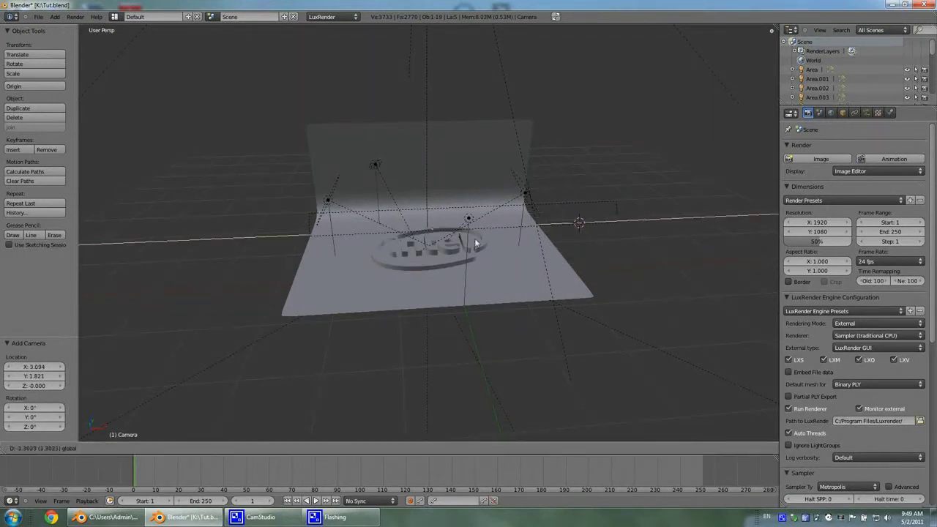
{"action": "left_click", "coordinate": [487, 247]}
Reposition the camera along X and Y so it sits in front of the backdrop
{"action": "middle_click_drag", "start_coordinate": [487, 247], "coordinate": [564, 324]}
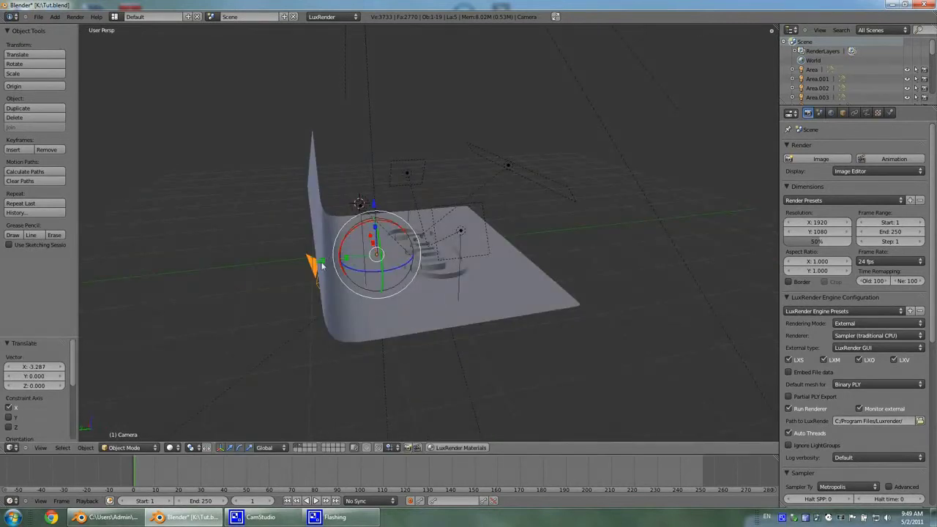
{"action": "left_click_drag", "start_coordinate": [322, 262], "coordinate": [507, 252]}
{"action": "left_click_drag", "start_coordinate": [574, 178], "coordinate": [581, 94]}
{"action": "middle_click_drag", "start_coordinate": [666, 177], "coordinate": [543, 180]}
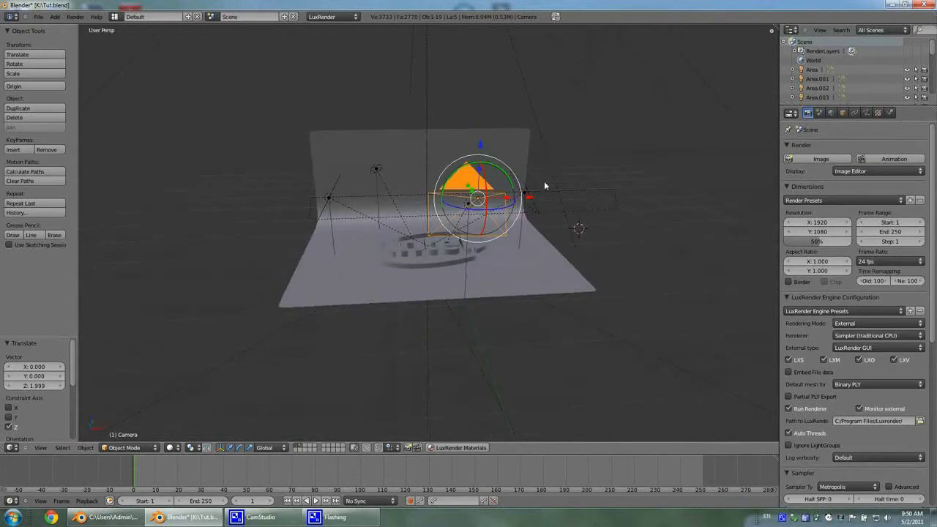
{"action": "left_click_drag", "start_coordinate": [530, 202], "coordinate": [522, 198]}
{"action": "middle_click_drag", "start_coordinate": [523, 199], "coordinate": [591, 285]}
Split the 3D view in two and show the camera view in the upper half
{"action": "right_click", "coordinate": [779, 166]}
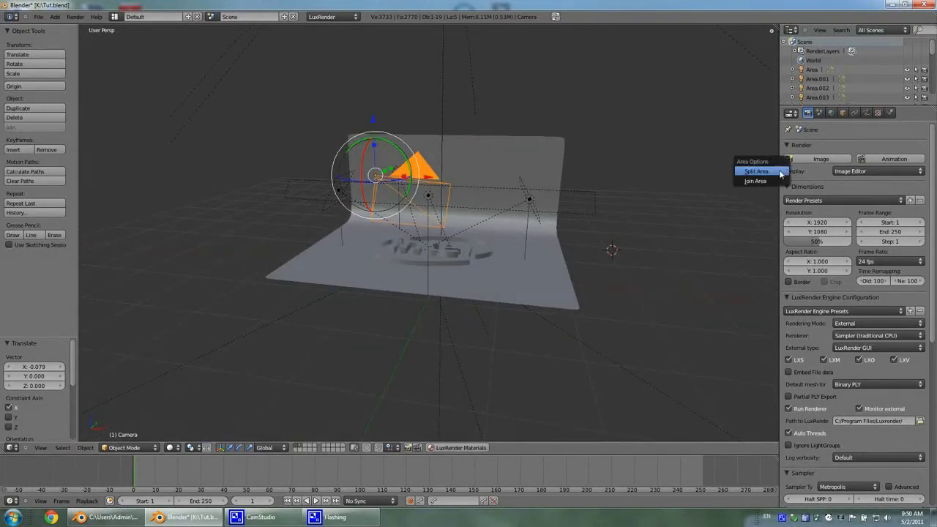
{"action": "left_click", "coordinate": [753, 169]}
{"action": "left_click", "coordinate": [712, 233]}
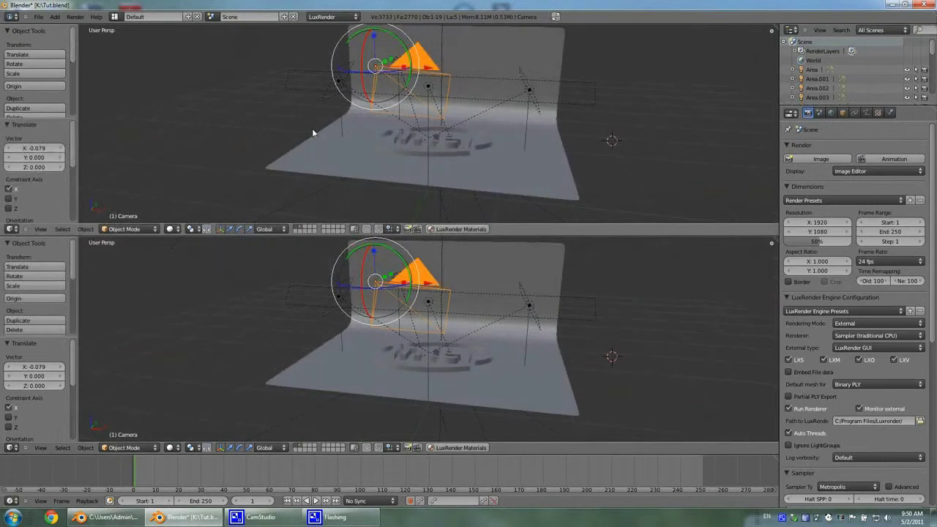
{"action": "key", "text": "KP_0"}
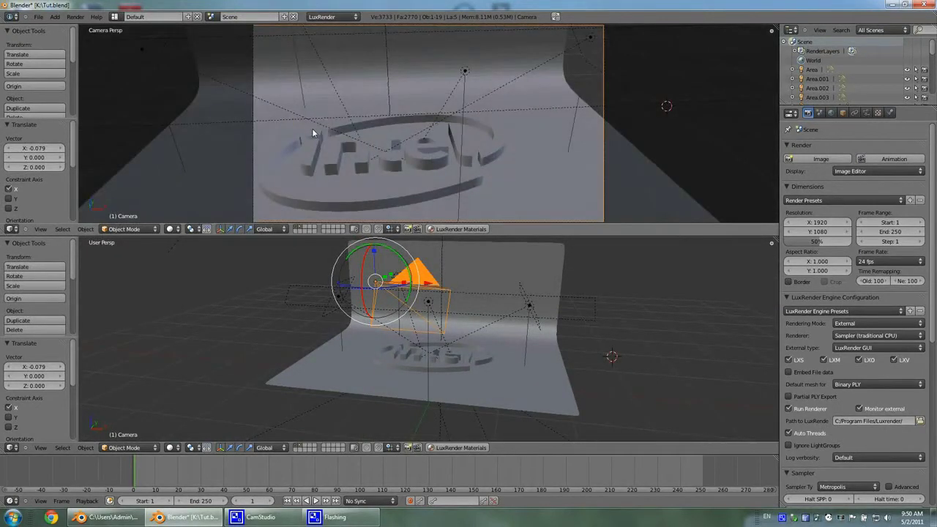
Move the camera −0.302 along X and −0.394 along Z, then clear its rotation
{"action": "left_click_drag", "start_coordinate": [431, 285], "coordinate": [405, 286]}
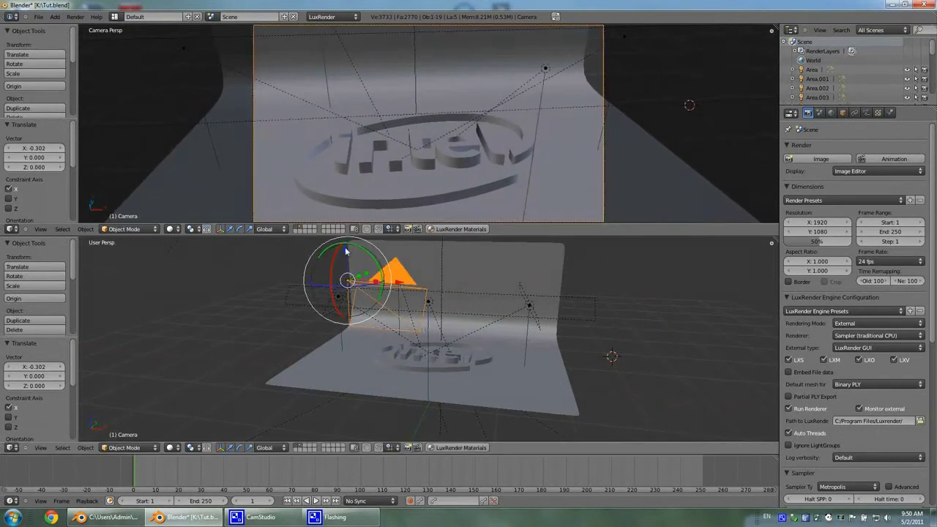
{"action": "scroll", "coordinate": [347, 275], "scroll_direction": "up", "scroll_amount": 1, "text": "shift"}
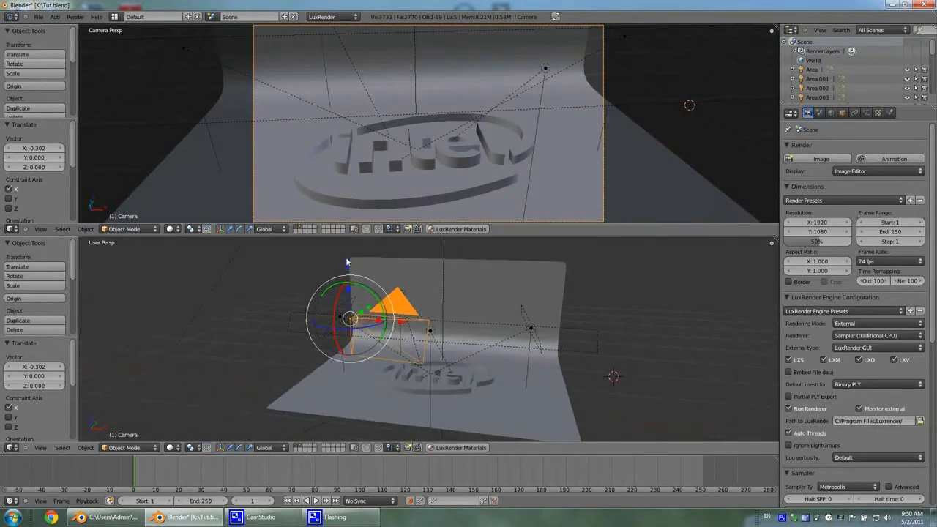
{"action": "key", "text": "g"}
{"action": "key", "text": "z"}
{"action": "left_click", "coordinate": [347, 298]}
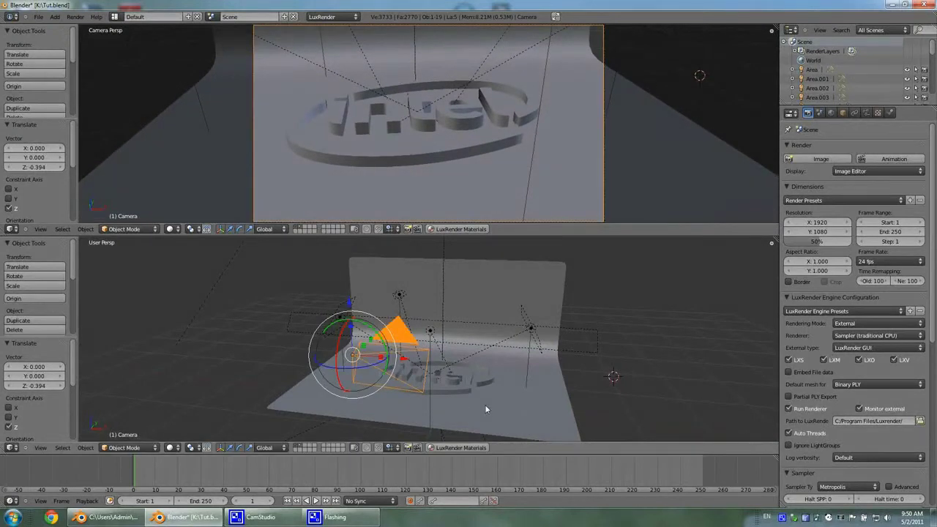
{"action": "key", "text": "alt+r"}
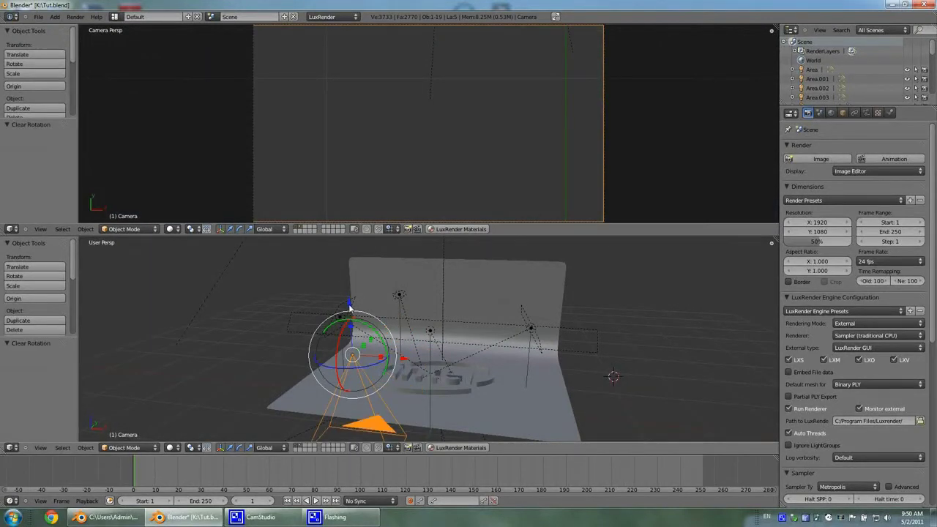
Raise the camera to Z 0.641 and tilt it about 54° around X
{"action": "key", "text": "g"}
{"action": "key", "text": "z"}
{"action": "left_click", "coordinate": [378, 308]}
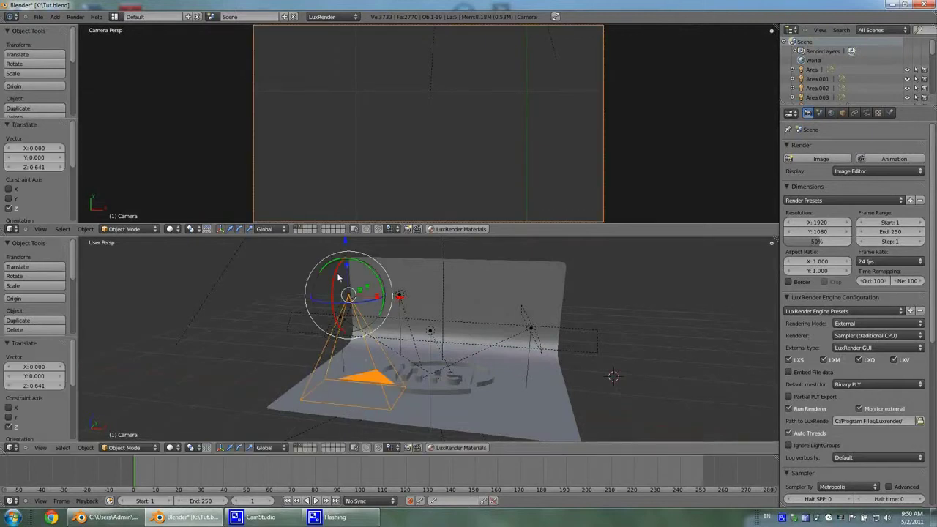
{"action": "key", "text": "r"}
{"action": "key", "text": "x"}
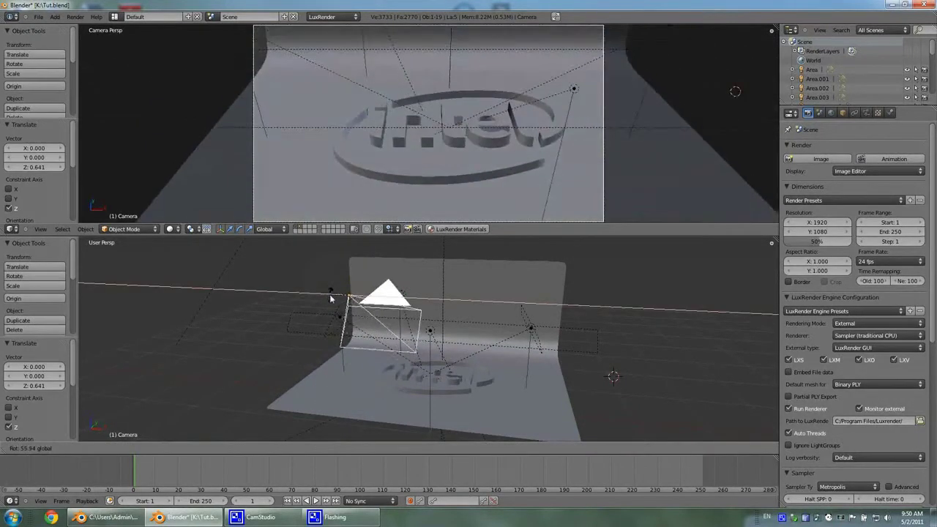
{"action": "left_click", "coordinate": [333, 298]}
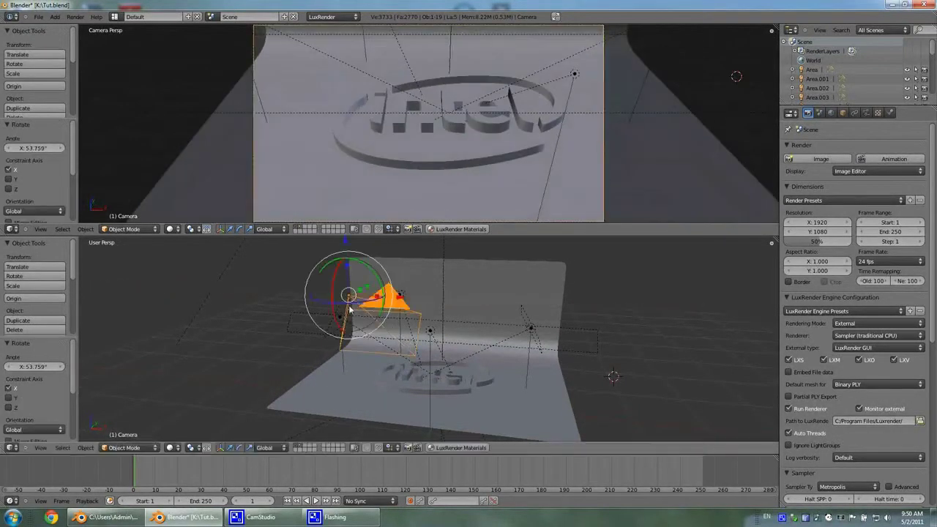
Slide the camera sideways along X, then move it along Y
{"action": "key", "text": "g"}
{"action": "key", "text": "x"}
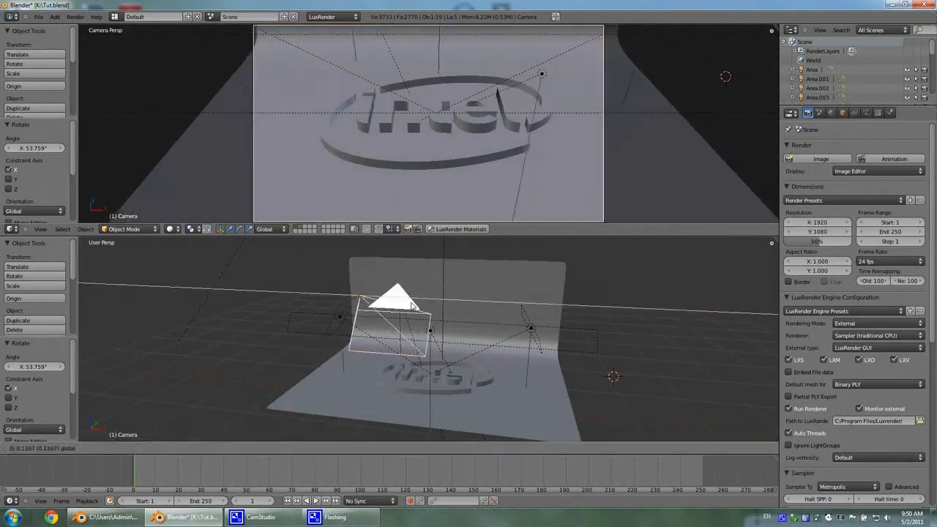
{"action": "left_click", "coordinate": [475, 359]}
{"action": "middle_click_drag", "start_coordinate": [478, 359], "coordinate": [571, 279]}
{"action": "key", "text": "g"}
{"action": "key", "text": "x"}
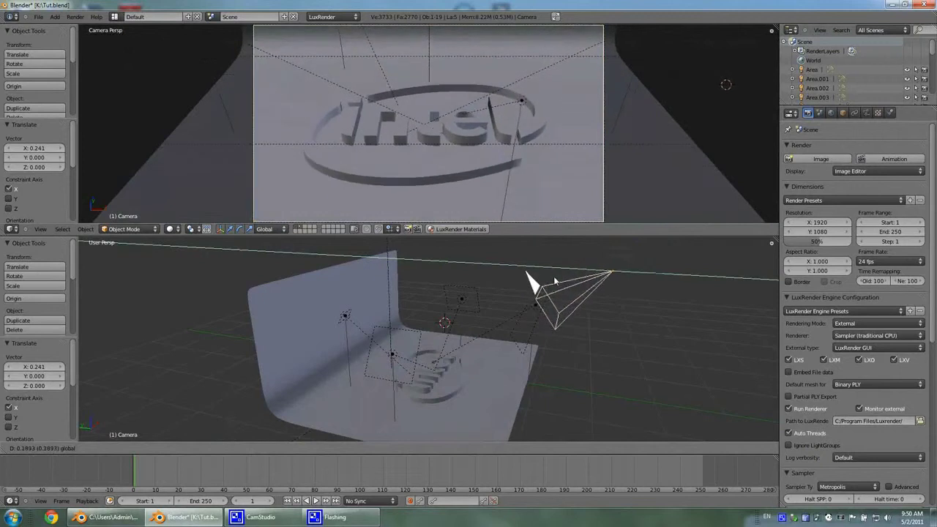
{"action": "key", "text": "y"}
{"action": "left_click", "coordinate": [565, 285]}
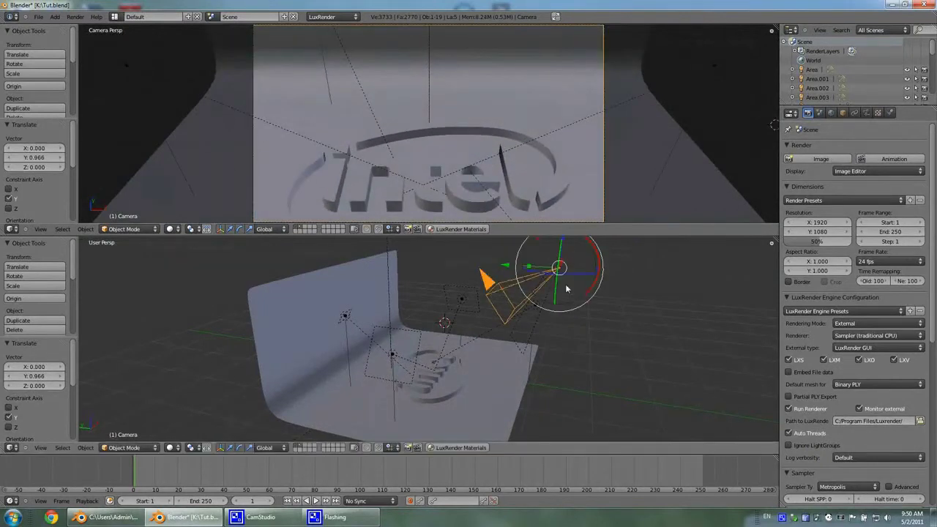
Lower the camera and give it a small sideways shift
{"action": "middle_click_drag", "start_coordinate": [562, 335], "coordinate": [528, 403]}
{"action": "key", "text": "g"}
{"action": "key", "text": "z"}
{"action": "left_click", "coordinate": [562, 314]}
{"action": "key", "text": "g"}
{"action": "key", "text": "y"}
{"action": "left_click", "coordinate": [556, 378]}
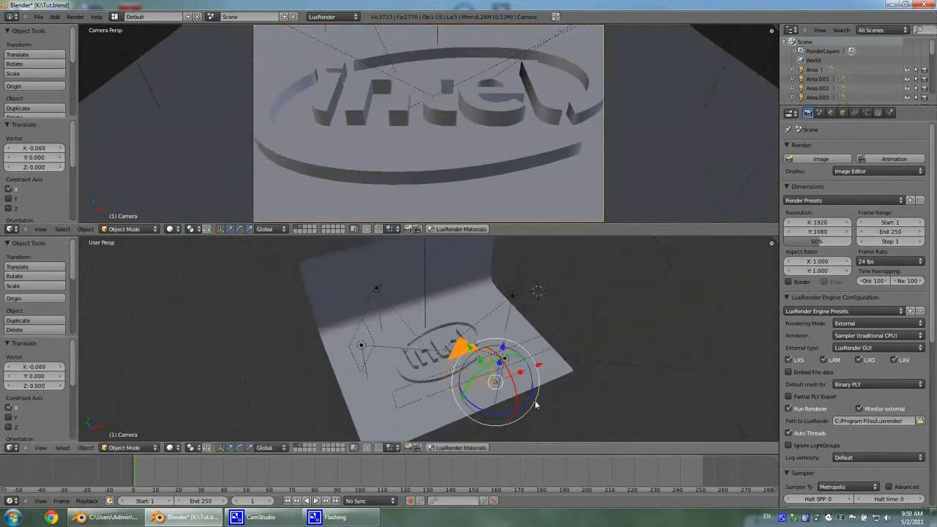
Tilt the camera around X, including a 3.71° tilt, then undo the last tilt
{"action": "key", "text": "r"}
{"action": "key", "text": "x"}
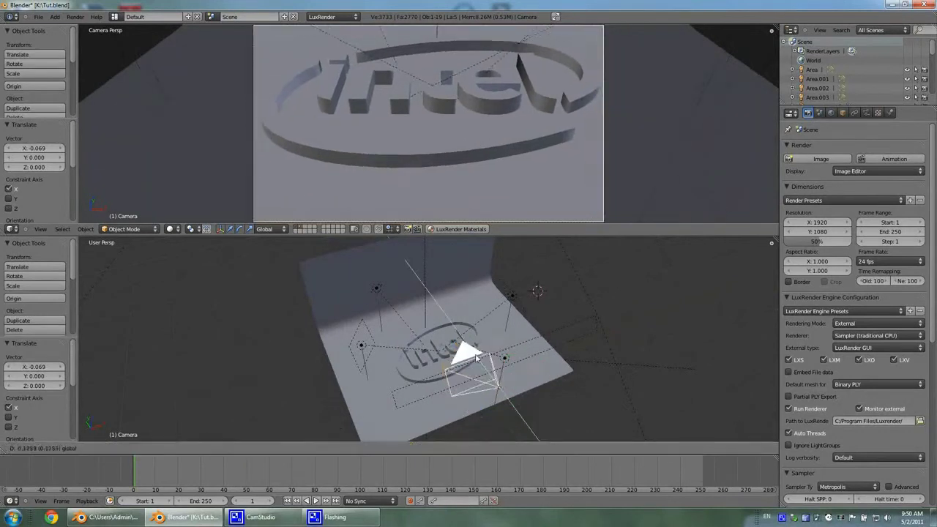
{"action": "left_click", "coordinate": [481, 365]}
{"action": "key", "text": "r"}
{"action": "key", "text": "x"}
{"action": "left_click", "coordinate": [519, 364]}
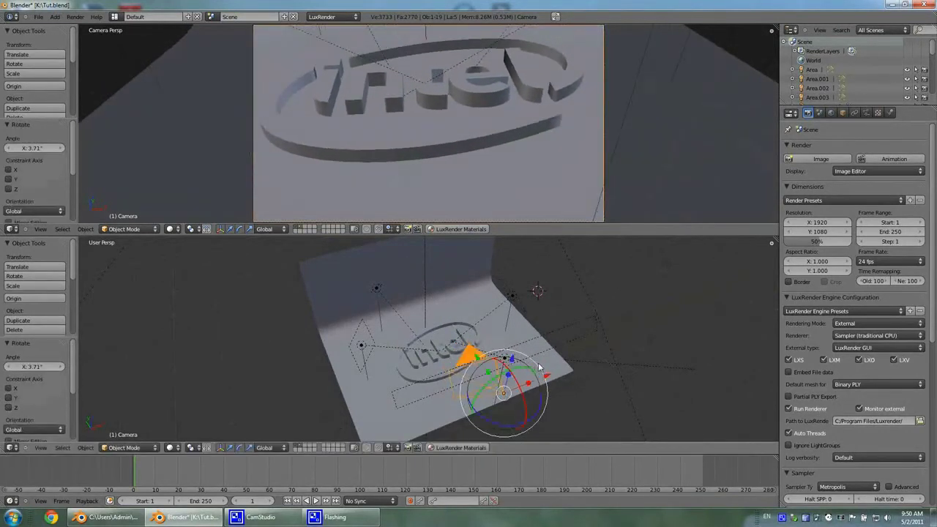
{"action": "key", "text": "ctrl+z"}
Raise the camera to Z 0.174, then make small Y and final 0.059 nudges
{"action": "key", "text": "g"}
{"action": "key", "text": "z"}
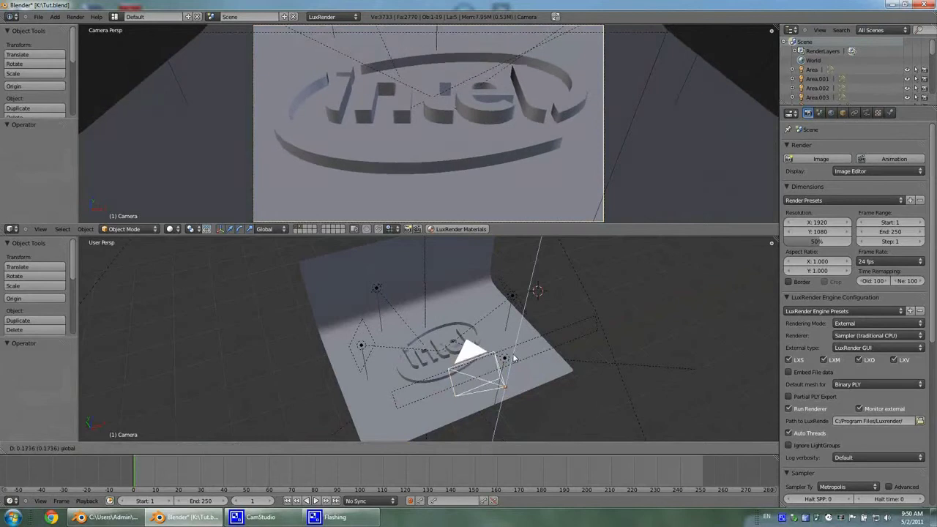
{"action": "left_click", "coordinate": [486, 375]}
{"action": "key", "text": "g"}
{"action": "key", "text": "y"}
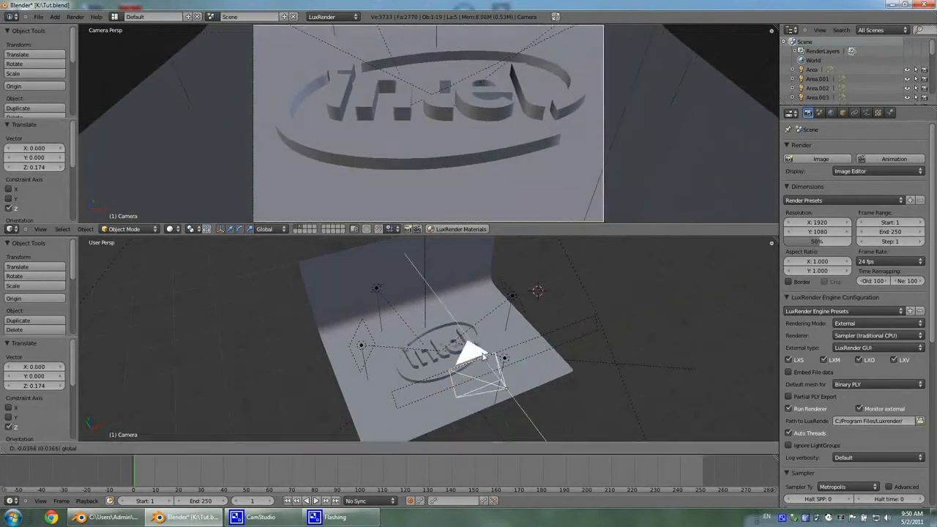
{"action": "left_click", "coordinate": [515, 357]}
{"action": "key", "text": "g"}
{"action": "key", "text": "y"}
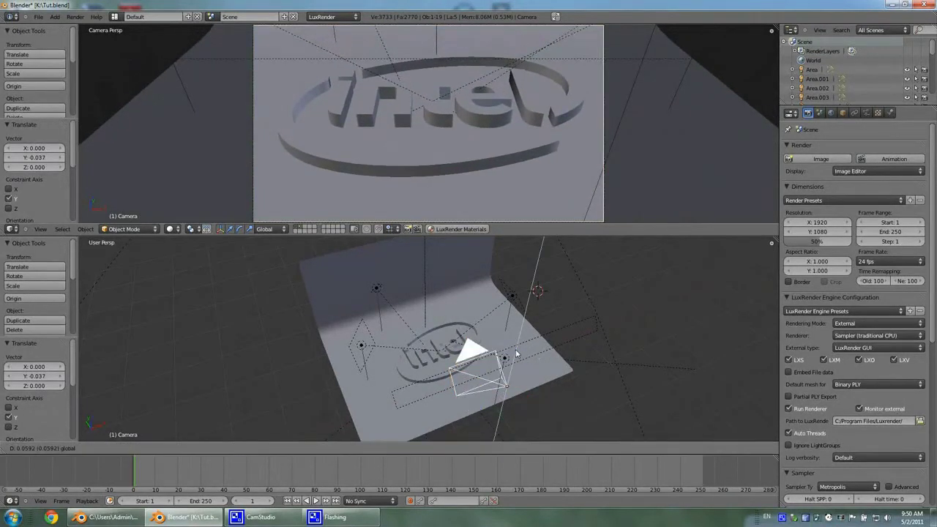
{"action": "left_click", "coordinate": [516, 355]}
{"action": "middle_click_drag", "start_coordinate": [554, 380], "coordinate": [566, 352]}
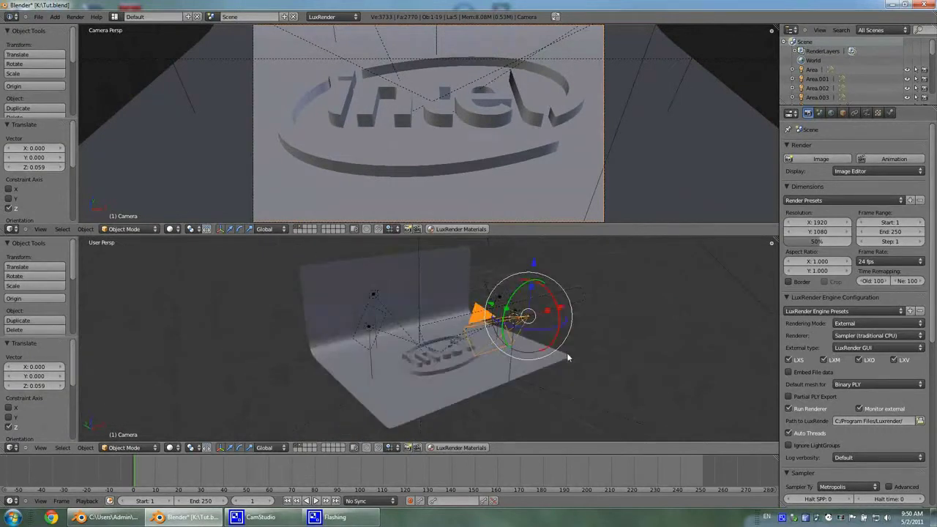
Join the camera and perspective viewports into one and look through the camera
{"action": "right_click", "coordinate": [542, 235]}
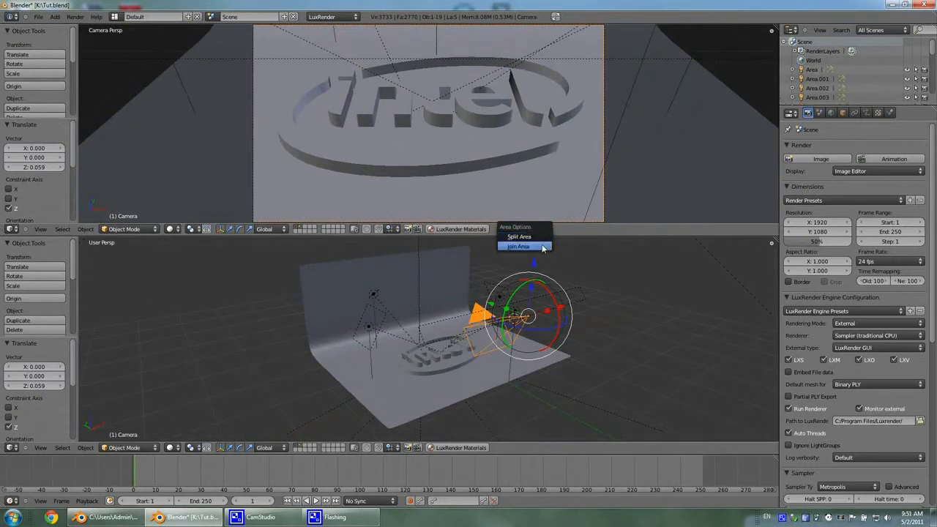
{"action": "left_click", "coordinate": [524, 245]}
{"action": "left_click", "coordinate": [534, 192]}
{"action": "middle_click_drag", "start_coordinate": [581, 335], "coordinate": [452, 281]}
{"action": "key", "text": "KP_0"}
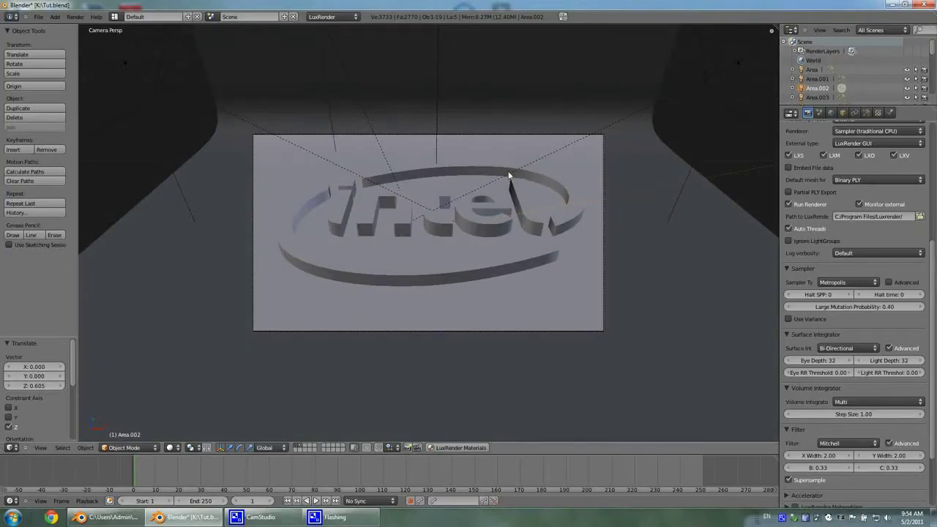
Switch to a perspective view and orbit around the Intel logo
{"action": "middle_click_drag", "start_coordinate": [509, 174], "coordinate": [502, 202]}
{"action": "key", "text": "KP_5"}
{"action": "middle_click_drag", "start_coordinate": [493, 235], "coordinate": [565, 313]}
{"action": "middle_click_drag", "start_coordinate": [620, 277], "coordinate": [562, 228]}
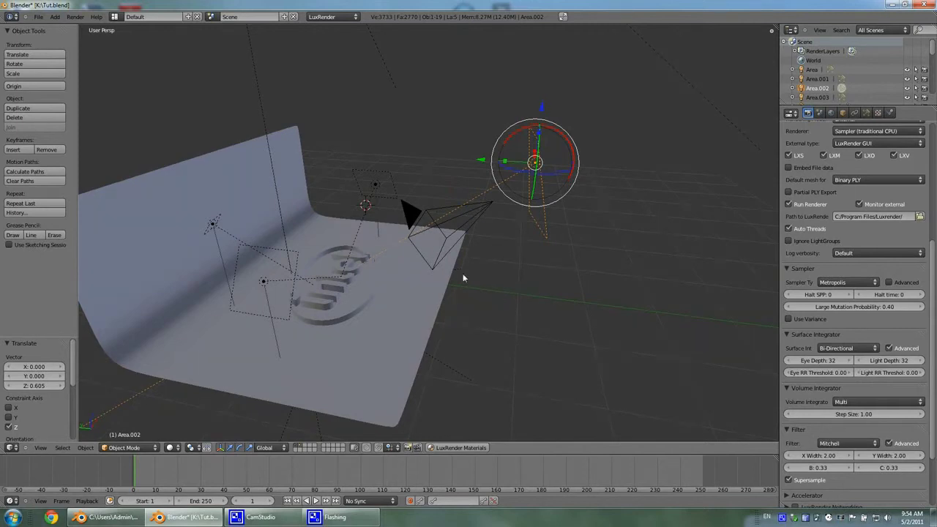
{"action": "middle_click_drag", "start_coordinate": [464, 274], "coordinate": [429, 322]}
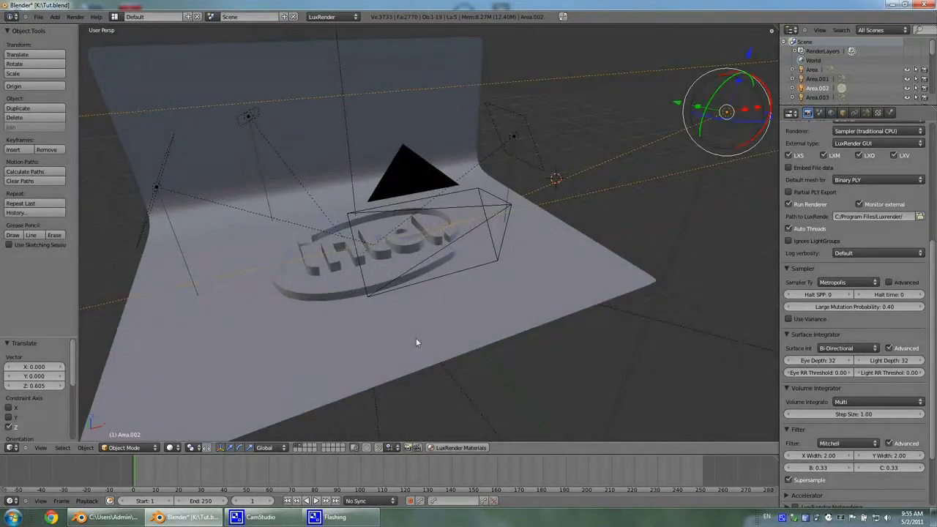
{"action": "middle_click_drag", "start_coordinate": [416, 341], "coordinate": [433, 351]}
Select the Intel logo curve and the four extra letter curves
{"action": "right_click", "coordinate": [307, 318]}
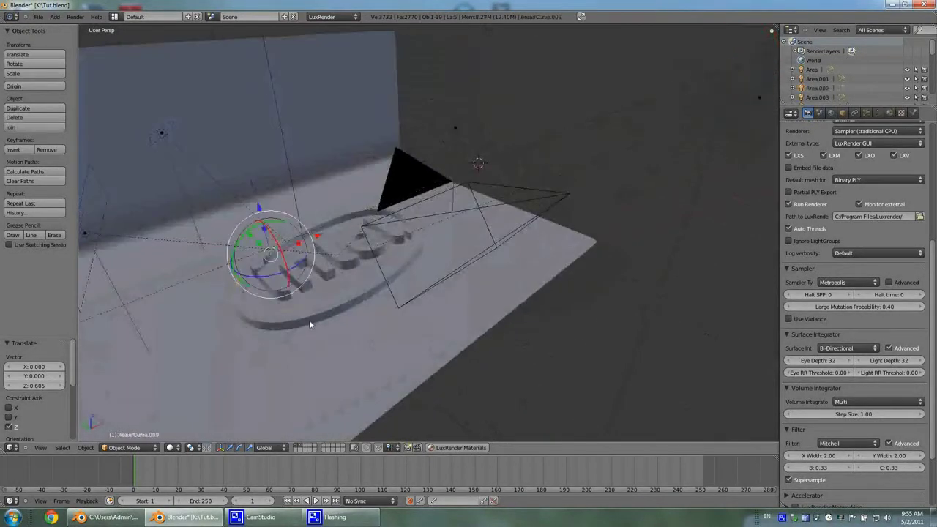
{"action": "middle_click_drag", "start_coordinate": [331, 269], "coordinate": [573, 395]}
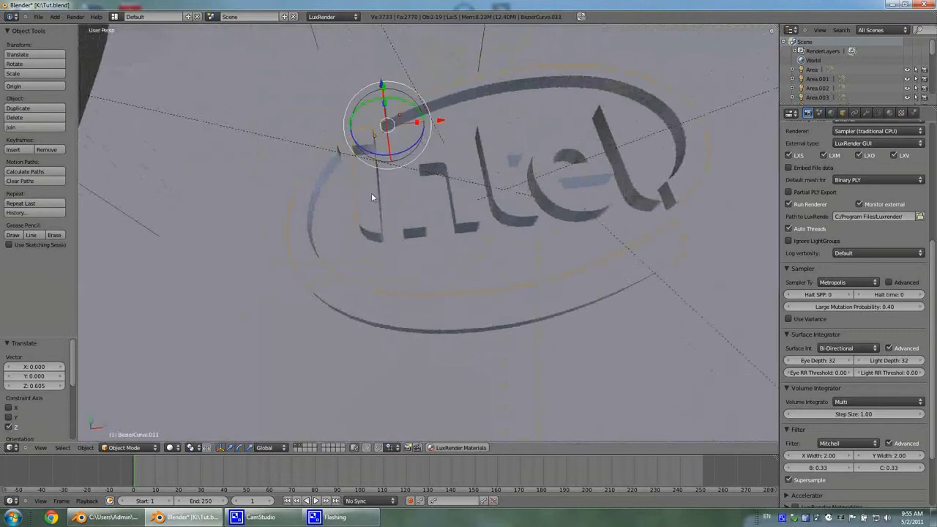
{"action": "right_click", "coordinate": [414, 205], "text": "shift"}
{"action": "right_click", "coordinate": [512, 204], "text": "shift"}
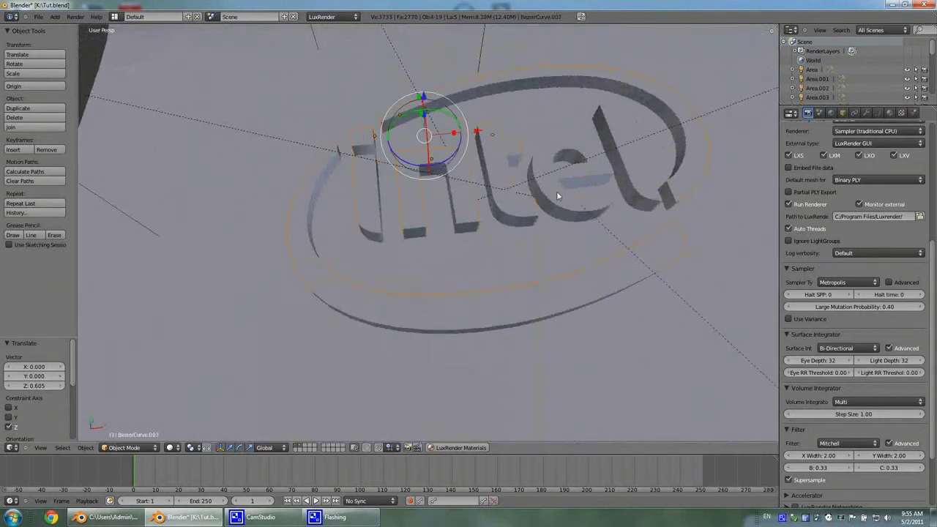
{"action": "right_click", "coordinate": [556, 191], "text": "shift"}
{"action": "right_click", "coordinate": [631, 184], "text": "shift"}
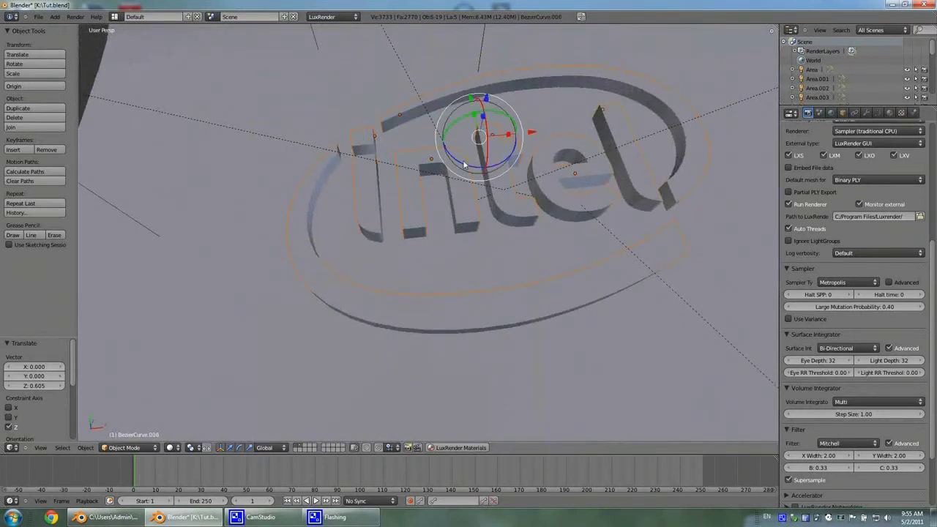
Rotate the selected curves 25° about Z, then delete them
{"action": "key", "text": "g"}
{"action": "key", "text": "z"}
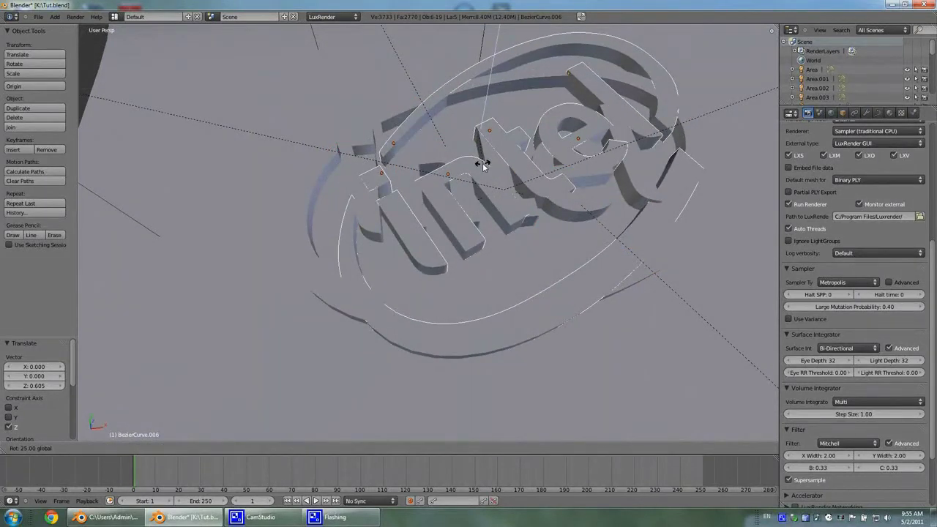
{"action": "left_click", "coordinate": [483, 165]}
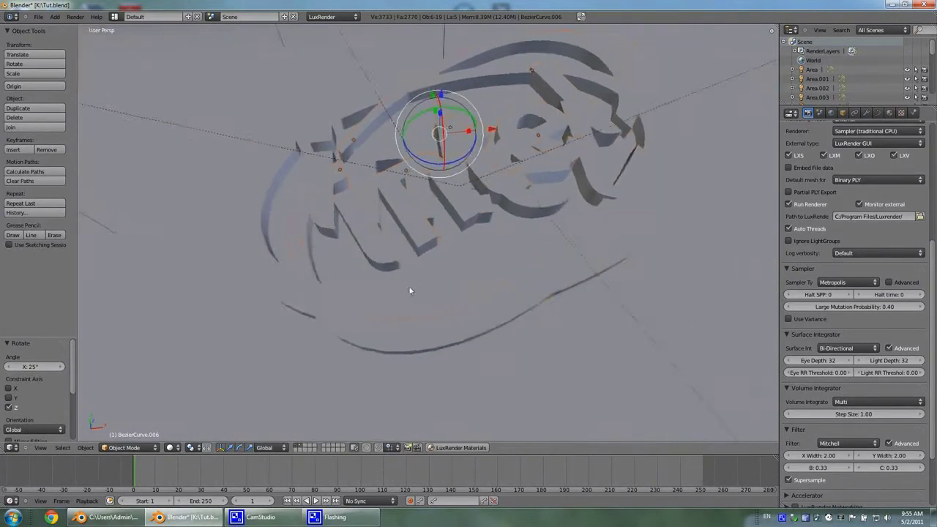
{"action": "middle_click_drag", "start_coordinate": [410, 291], "coordinate": [274, 284]}
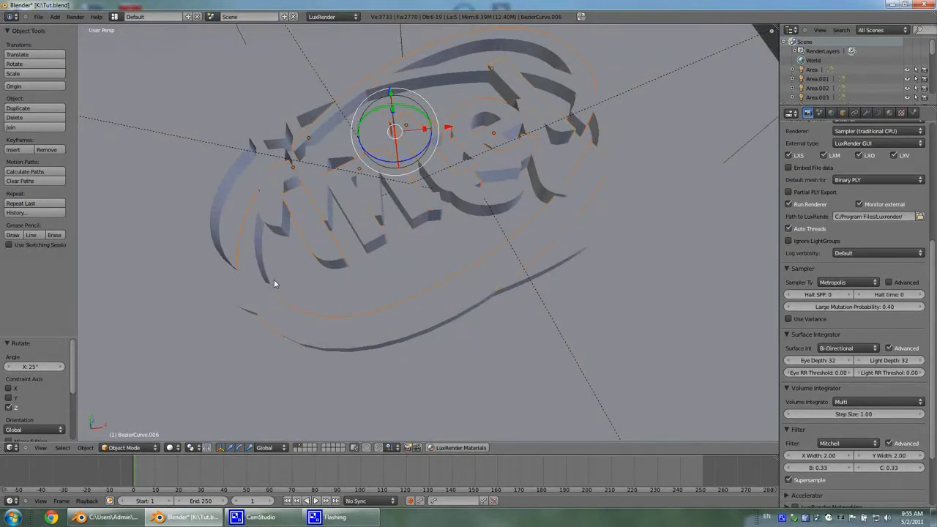
{"action": "key", "text": "x"}
{"action": "left_click", "coordinate": [275, 282]}
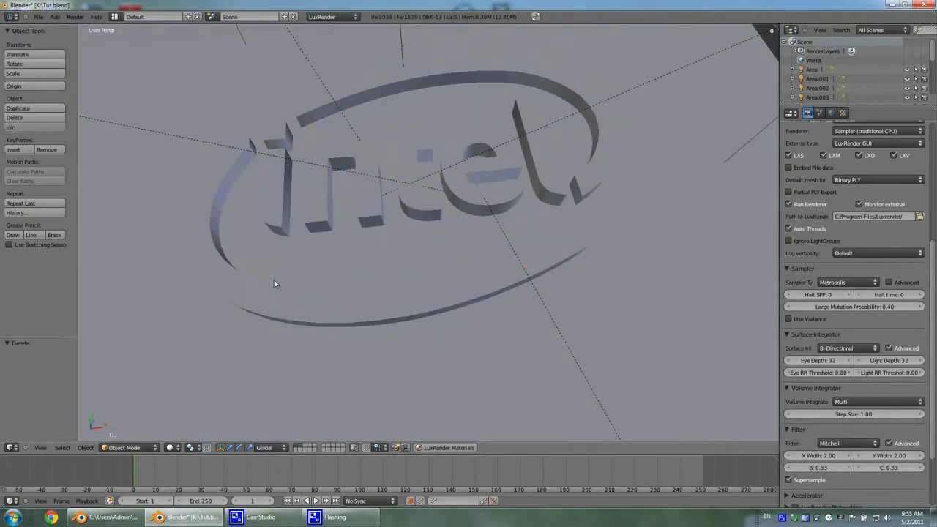
Select the outer ring and remaining letter curves and rotate them 25° about Z
{"action": "right_click", "coordinate": [204, 204]}
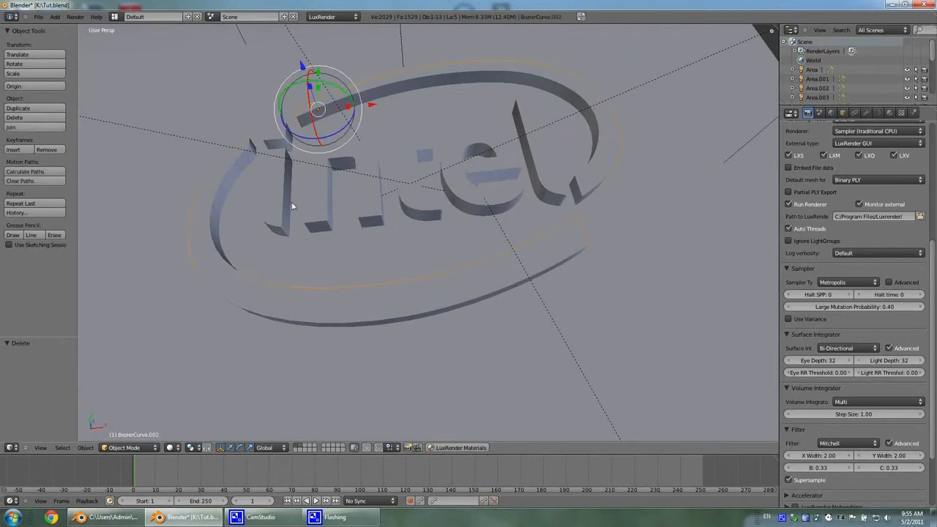
{"action": "right_click", "coordinate": [415, 205], "text": "shift"}
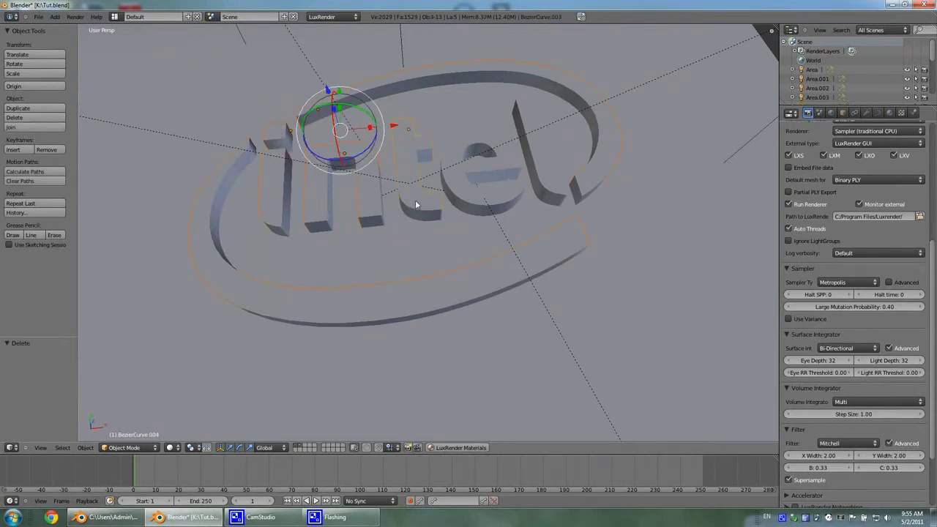
{"action": "right_click", "coordinate": [455, 172], "text": "shift"}
{"action": "right_click", "coordinate": [554, 172], "text": "shift"}
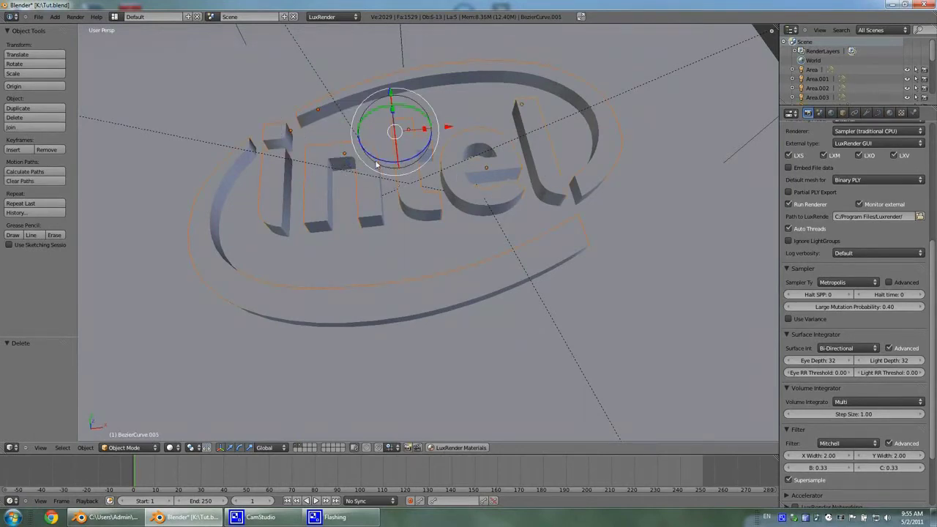
{"action": "key", "text": "r"}
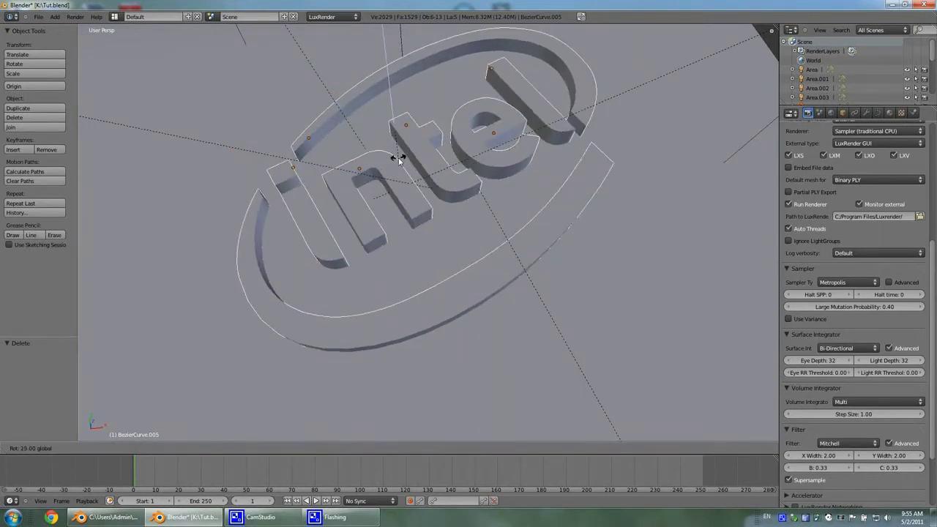
{"action": "left_click", "coordinate": [401, 177]}
{"action": "scroll", "coordinate": [456, 243], "scroll_direction": "down", "scroll_amount": 5}
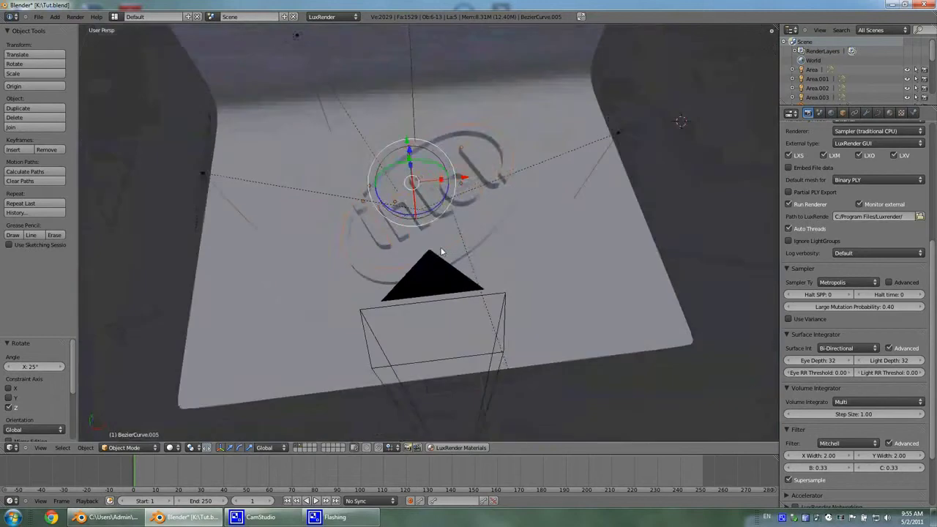
In camera view, move the logo −0.090 on X, −0.048 on Y and −0.009 on Z
{"action": "key", "text": "KP_0"}
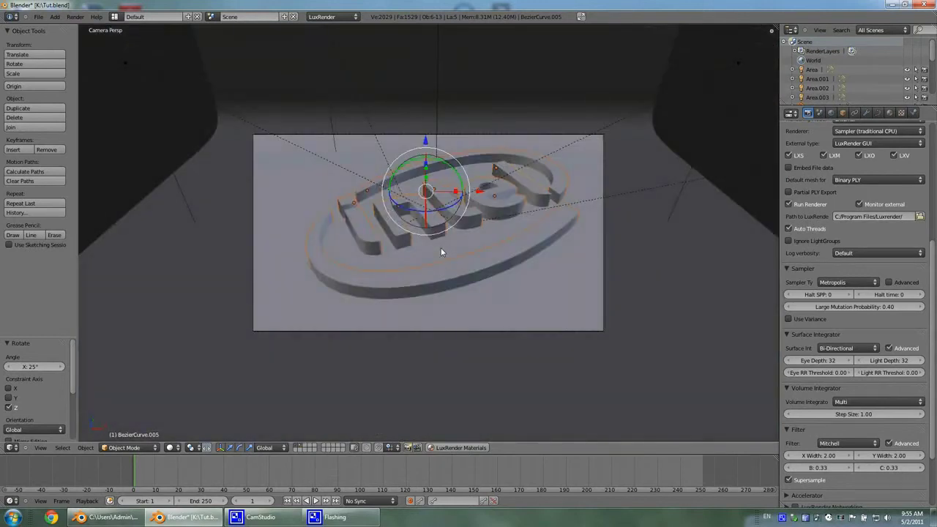
{"action": "key", "text": "g"}
{"action": "left_click", "coordinate": [420, 170]}
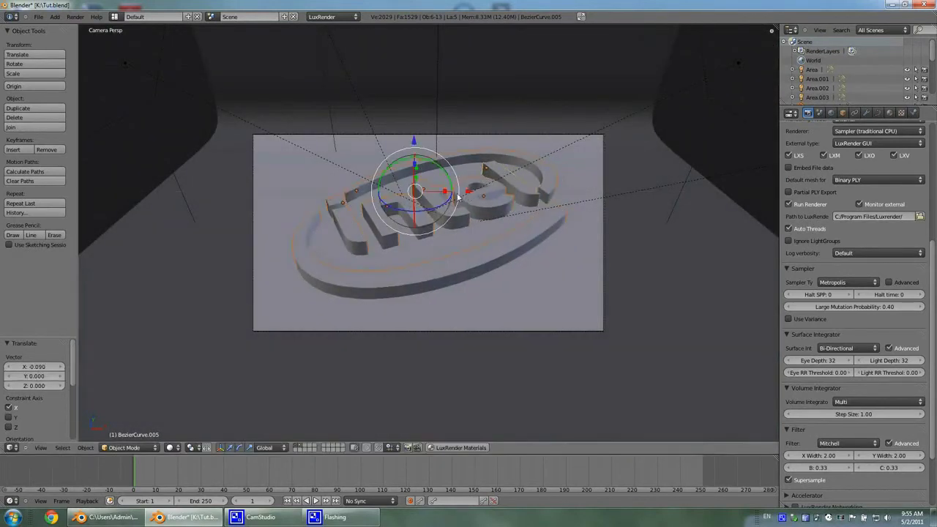
{"action": "key", "text": "g"}
{"action": "key", "text": "y"}
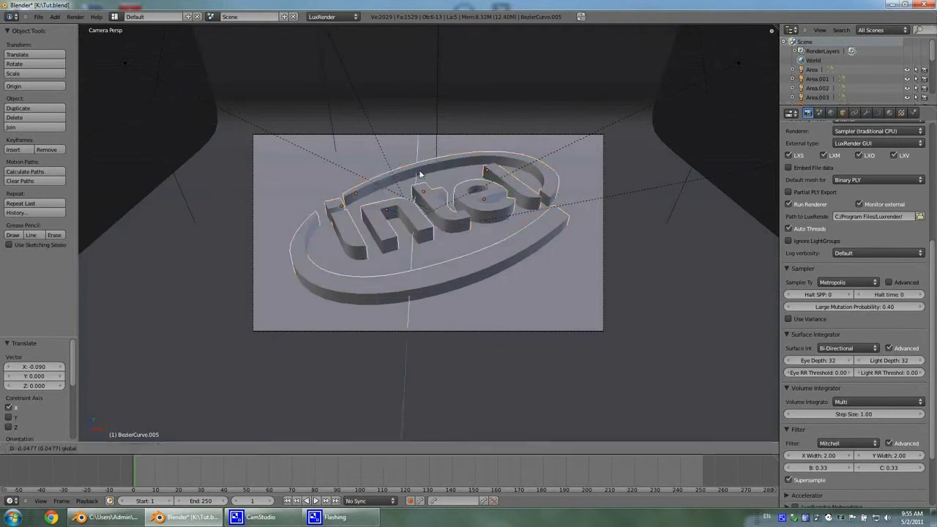
{"action": "left_click", "coordinate": [420, 173]}
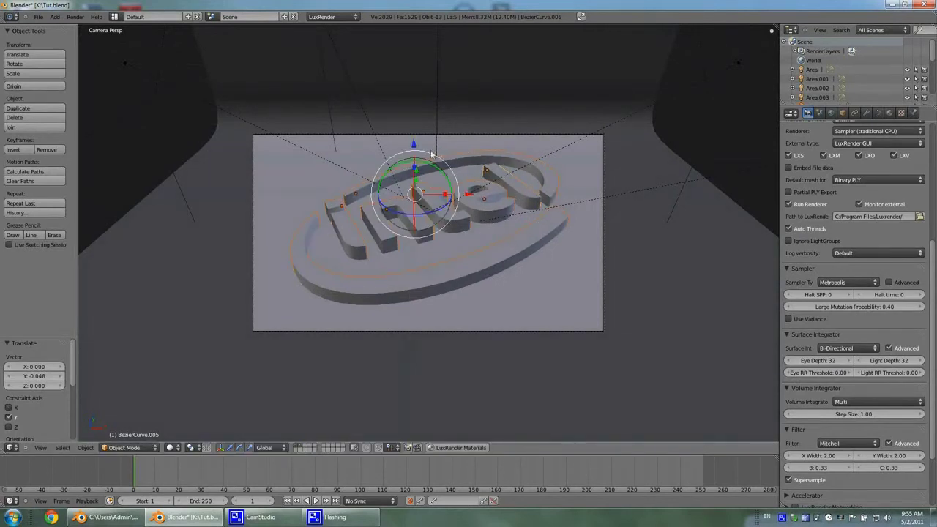
{"action": "left_click_drag", "start_coordinate": [413, 143], "coordinate": [414, 144]}
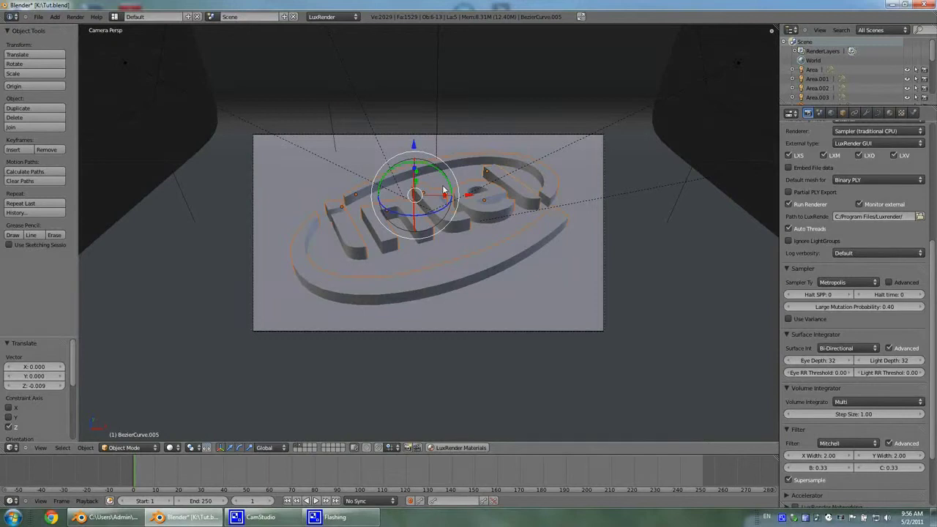
Leave the camera view and orbit the perspective view around the scene
{"action": "key", "text": "KP_0"}
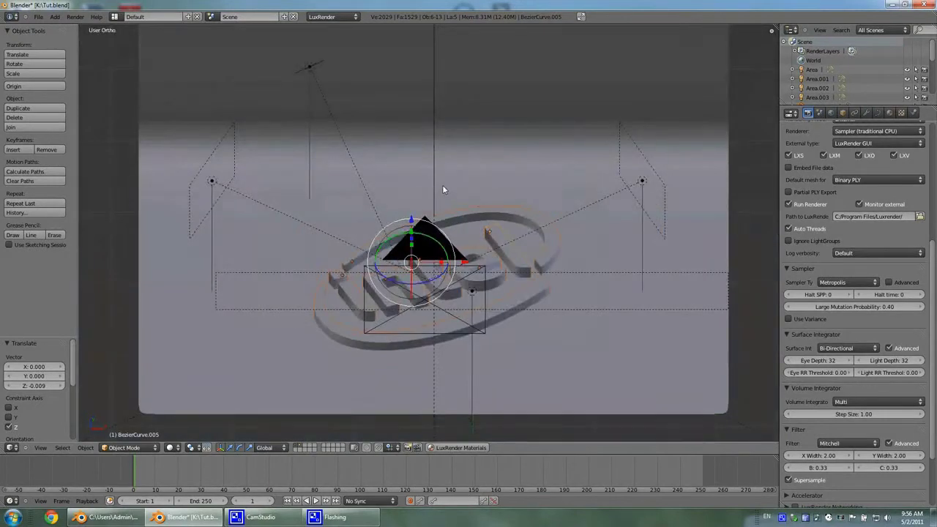
{"action": "key", "text": "KP_2"}
{"action": "middle_click_drag", "start_coordinate": [472, 223], "coordinate": [399, 167]}
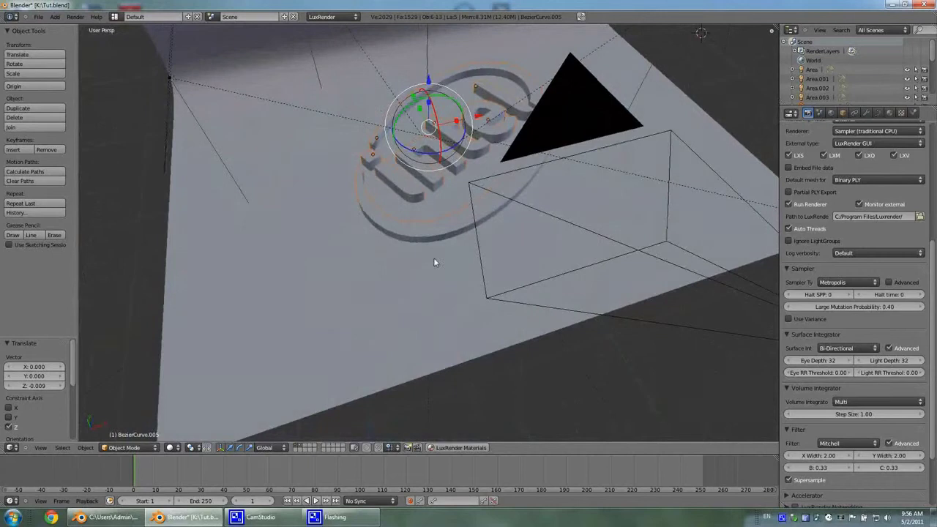
Give the floor plane a new material with a white diffuse colour
{"action": "left_click", "coordinate": [889, 113]}
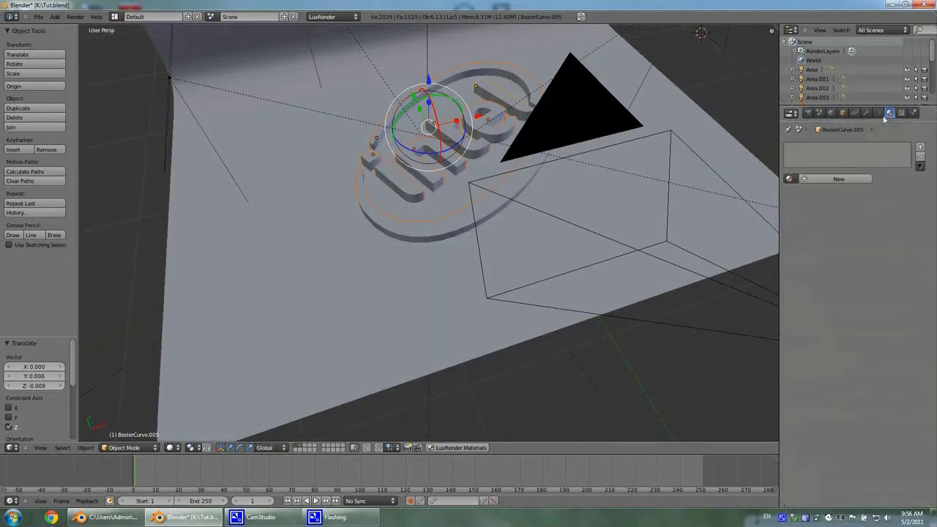
{"action": "right_click", "coordinate": [703, 129]}
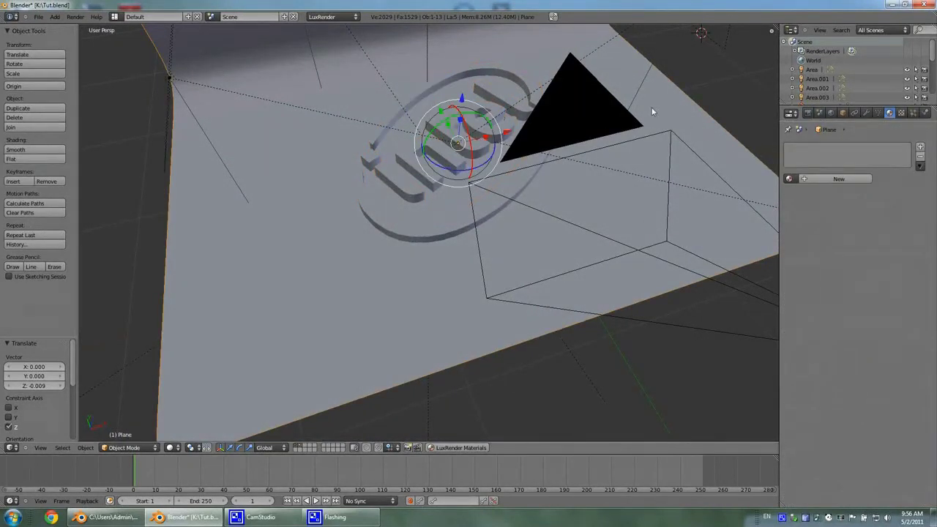
{"action": "left_click", "coordinate": [837, 179]}
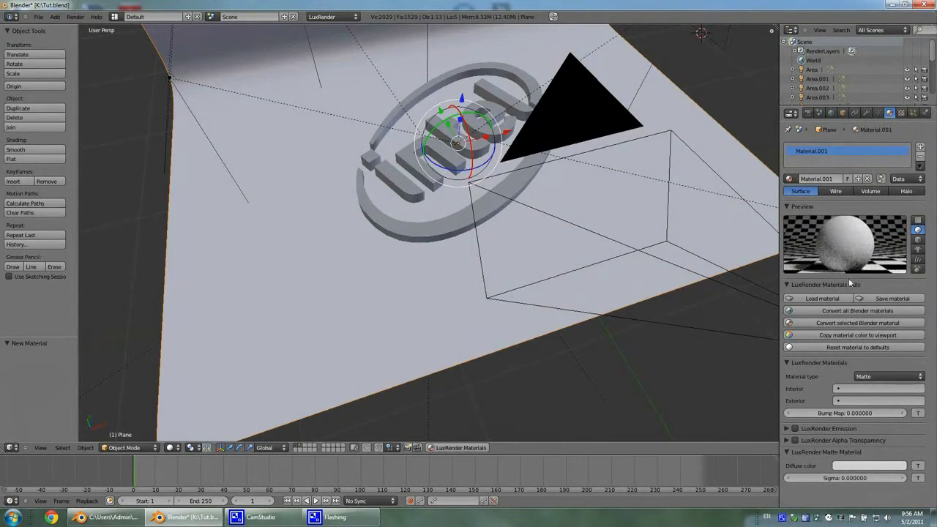
{"action": "left_click", "coordinate": [875, 470]}
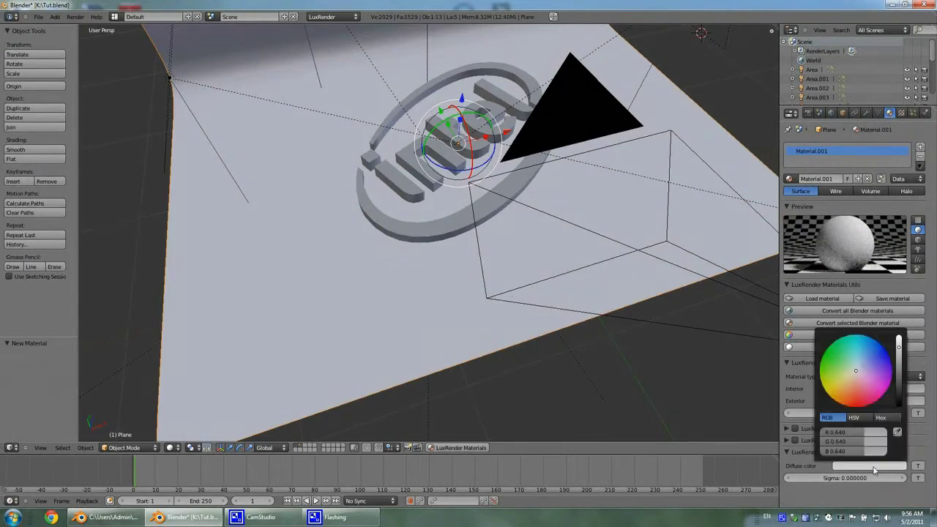
{"action": "left_click", "coordinate": [899, 338]}
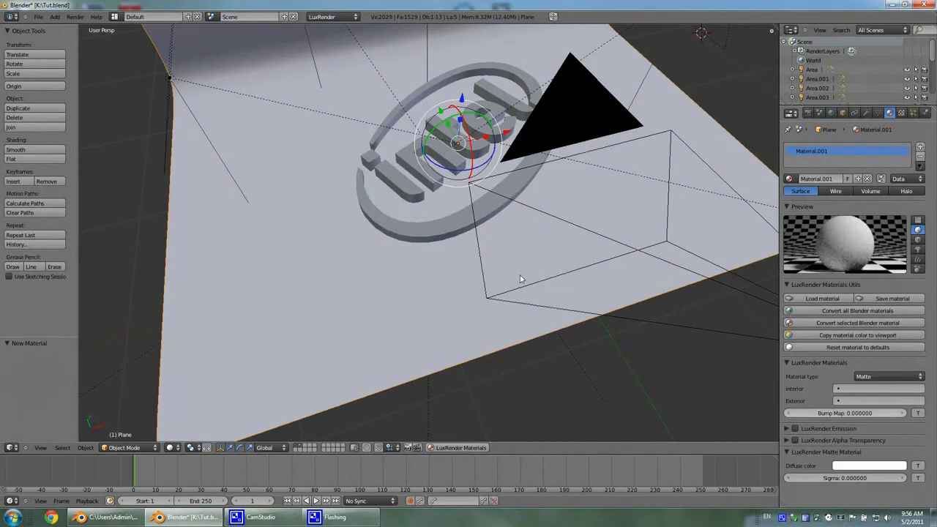
Create a new material for the logo's ring and set its LuxRender type to Glass
{"action": "right_click", "coordinate": [412, 234]}
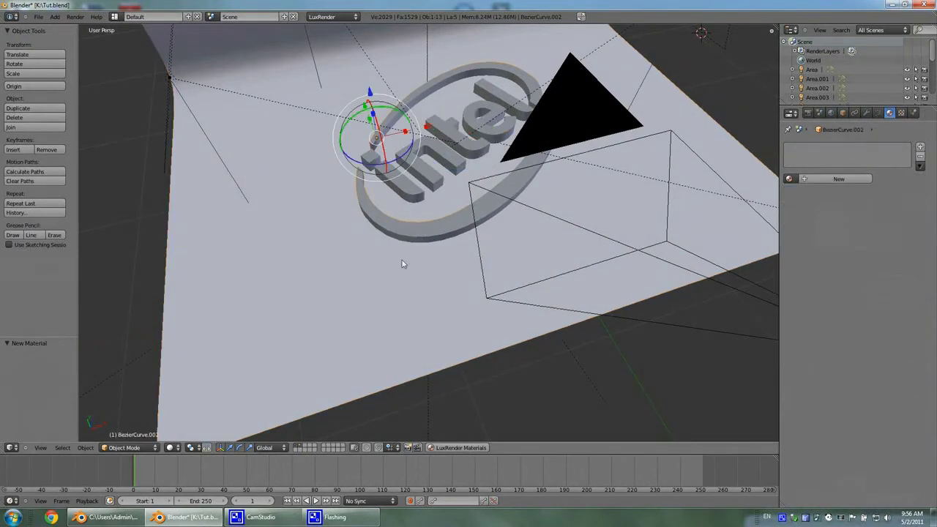
{"action": "left_click", "coordinate": [834, 178]}
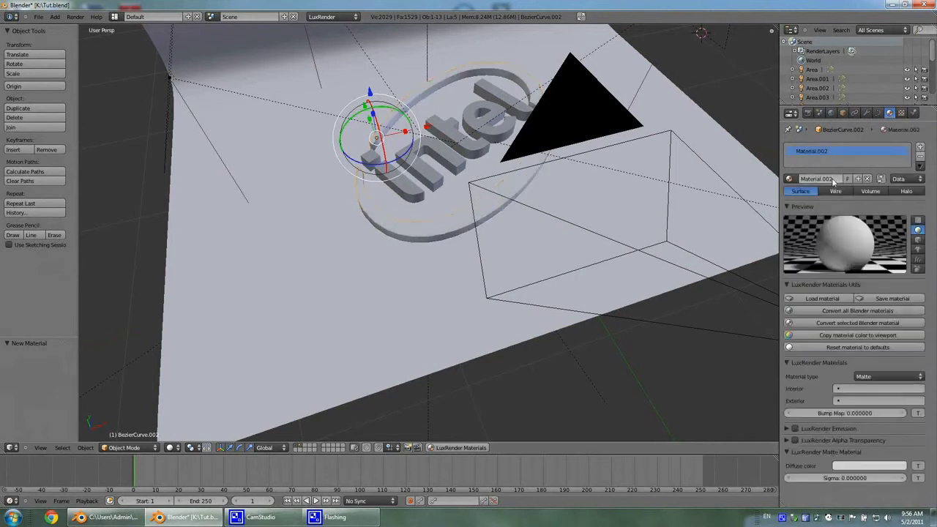
{"action": "left_click", "coordinate": [888, 376]}
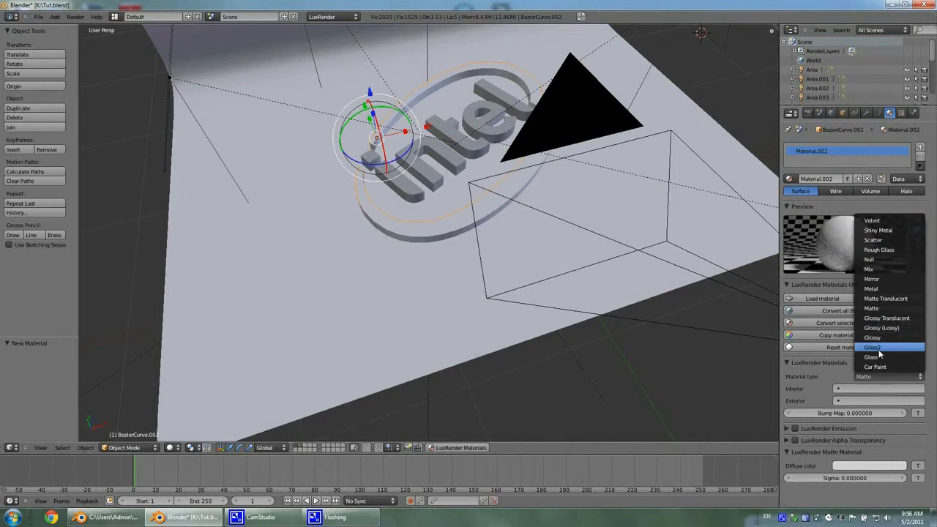
{"action": "left_click", "coordinate": [879, 349]}
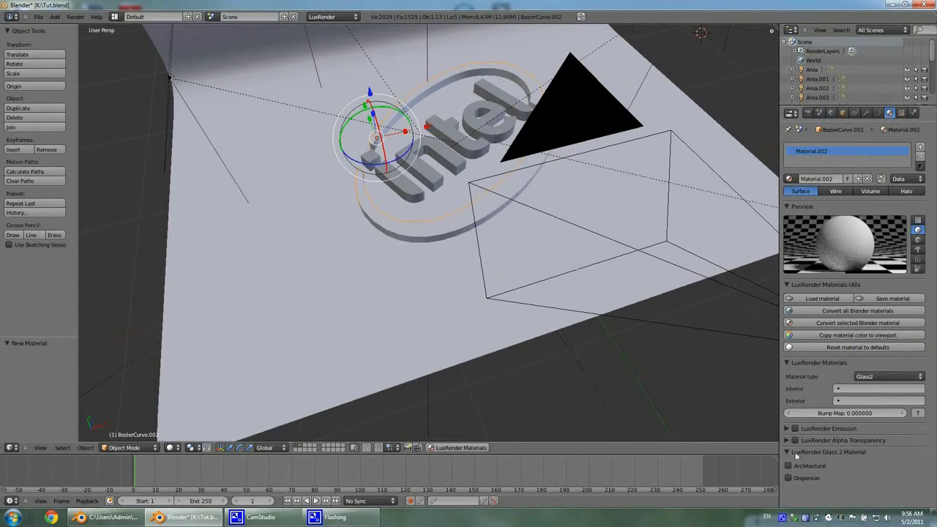
{"action": "left_click", "coordinate": [884, 379]}
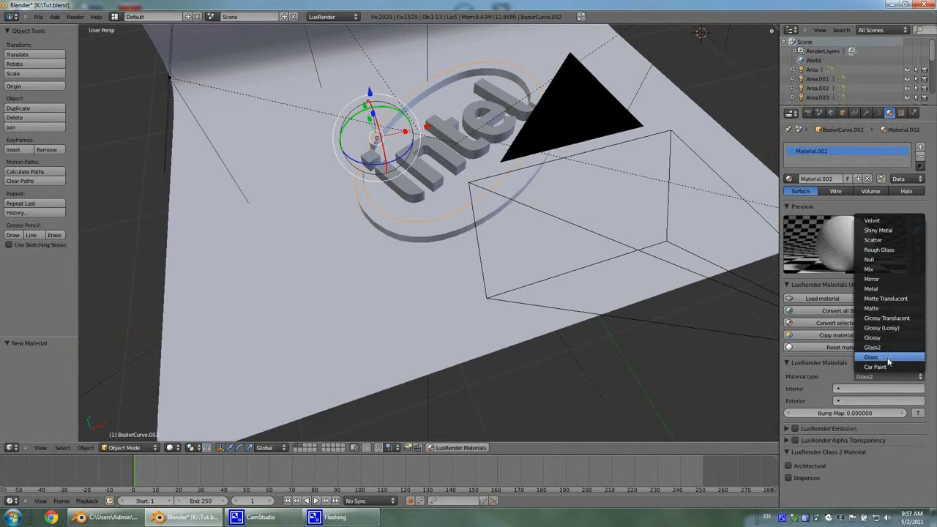
{"action": "left_click", "coordinate": [884, 356]}
{"action": "scroll", "coordinate": [659, 329], "scroll_direction": "down", "scroll_amount": 2}
{"action": "scroll", "coordinate": [830, 411], "scroll_direction": "down", "scroll_amount": 3}
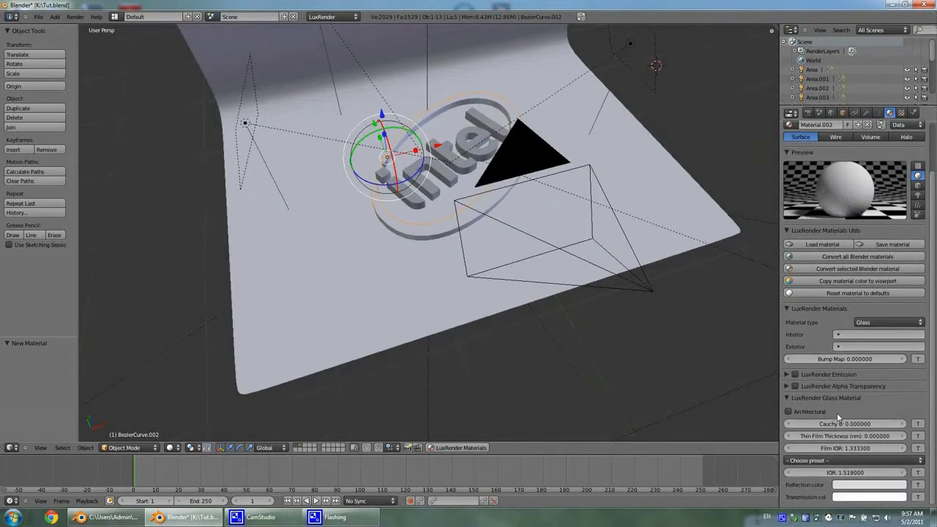
Tint the ring glass's transmission colour light blue
{"action": "left_click", "coordinate": [858, 497]}
{"action": "mouse_move", "coordinate": [866, 394]}
{"action": "left_mouse_down"}
{"action": "mouse_move", "coordinate": [881, 386]}
{"action": "mouse_move", "coordinate": [873, 380]}
{"action": "left_mouse_up"}
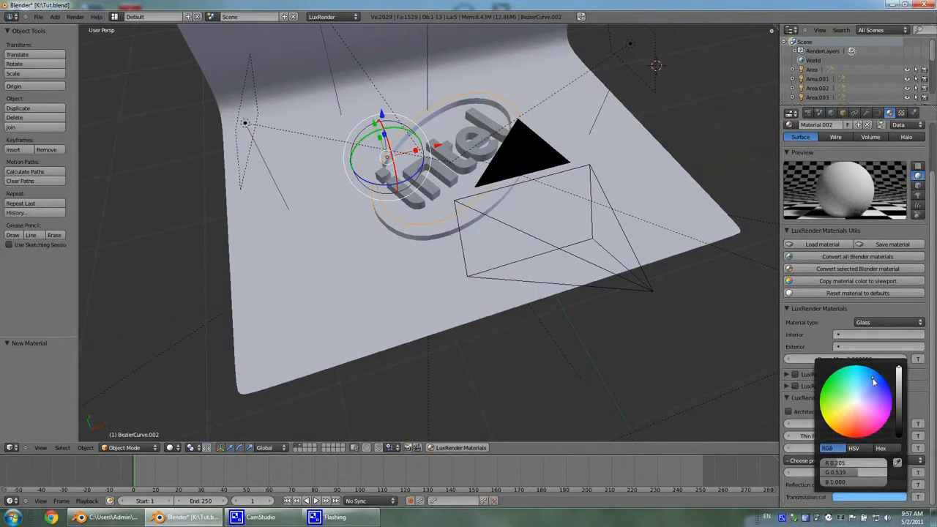
{"action": "left_click", "coordinate": [820, 310]}
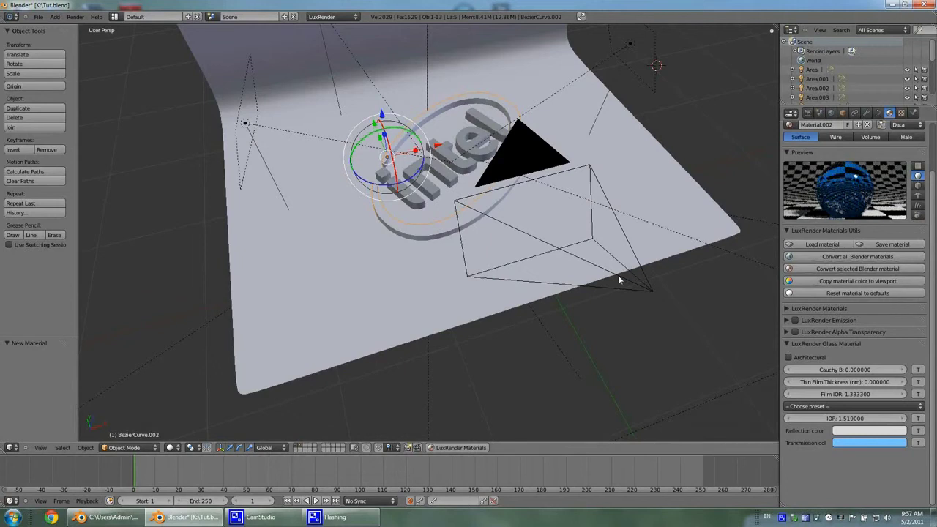
{"action": "mouse_move", "coordinate": [618, 275]}
{"action": "middle_mouse_down"}
{"action": "mouse_move", "coordinate": [544, 273]}
{"action": "mouse_move", "coordinate": [624, 287]}
{"action": "middle_mouse_up"}
{"action": "scroll", "coordinate": [624, 288], "scroll_direction": "down", "scroll_amount": 3}
{"action": "scroll", "coordinate": [529, 226], "scroll_direction": "up", "scroll_amount": 4}
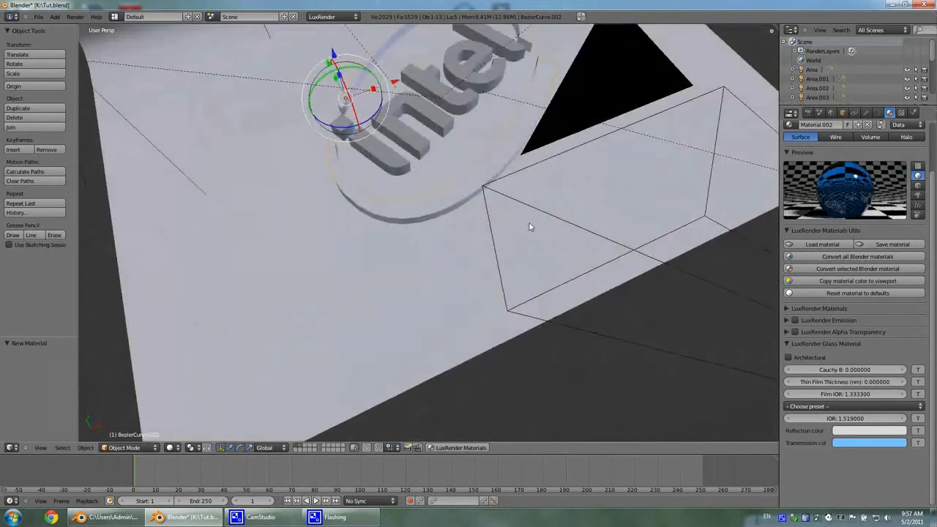
{"action": "middle_click_drag", "start_coordinate": [529, 226], "coordinate": [439, 259]}
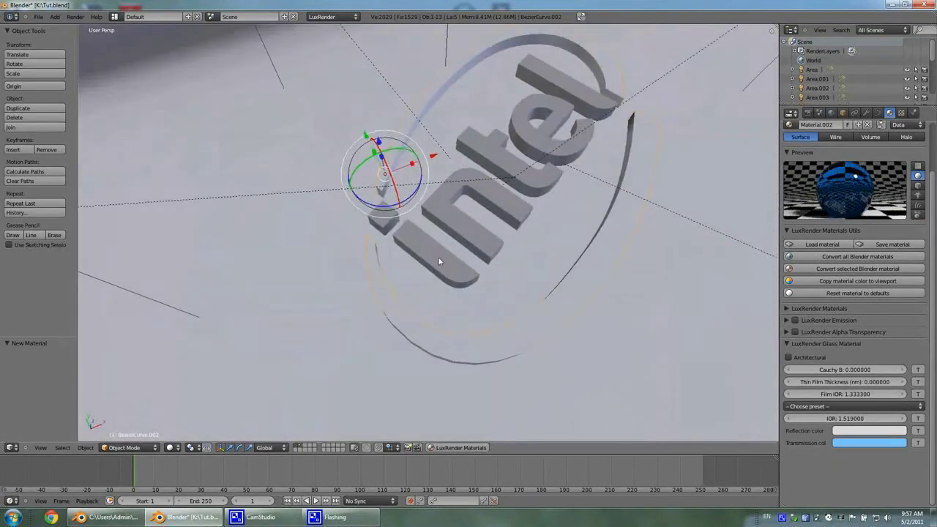
Create a new material for the letter i and make it LuxRender Rough Glass
{"action": "right_click", "coordinate": [437, 255]}
{"action": "left_click", "coordinate": [842, 124]}
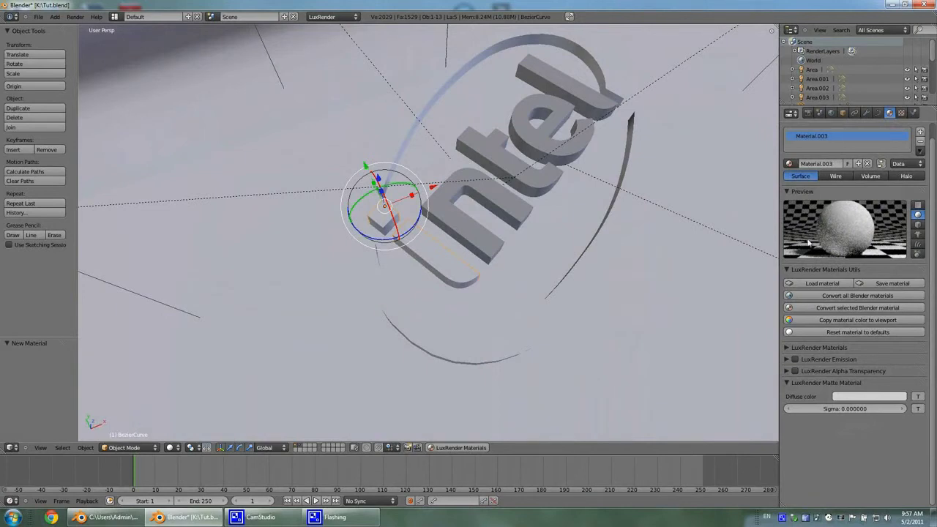
{"action": "left_click", "coordinate": [880, 362]}
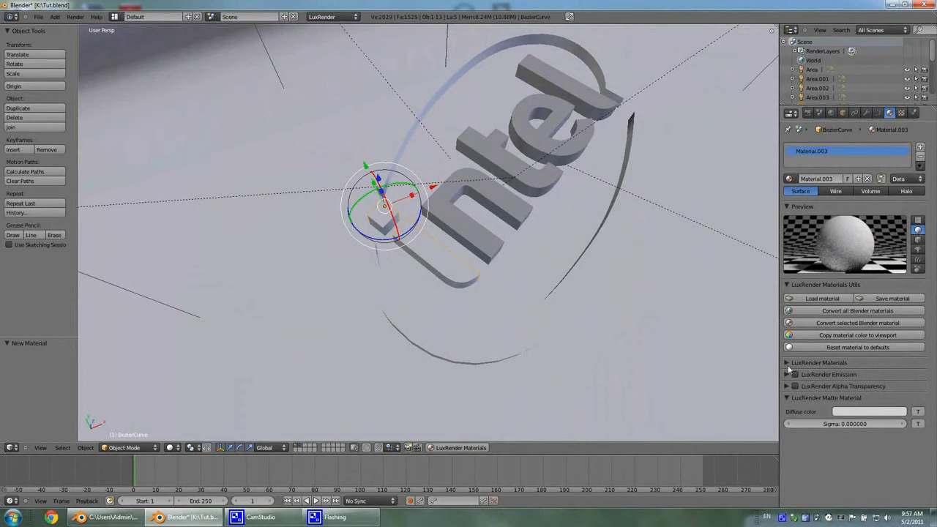
{"action": "left_click", "coordinate": [906, 376]}
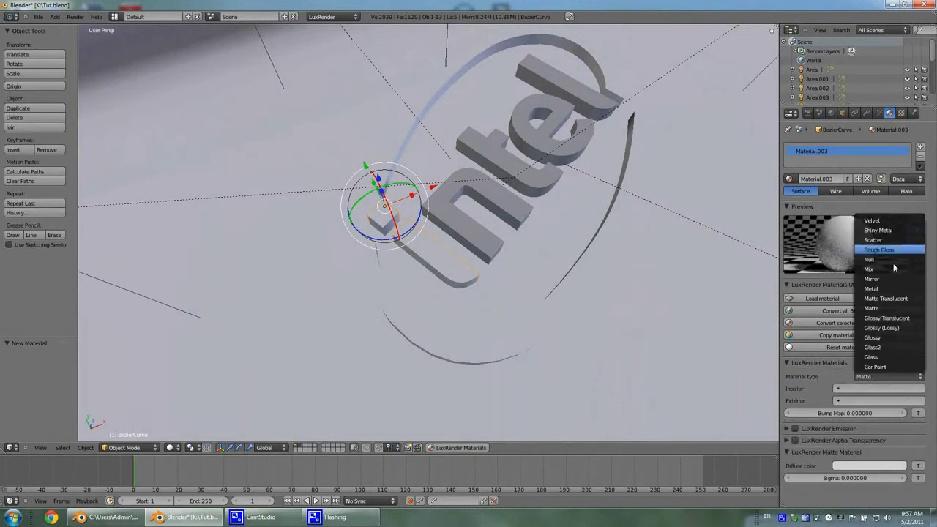
{"action": "left_click", "coordinate": [879, 250]}
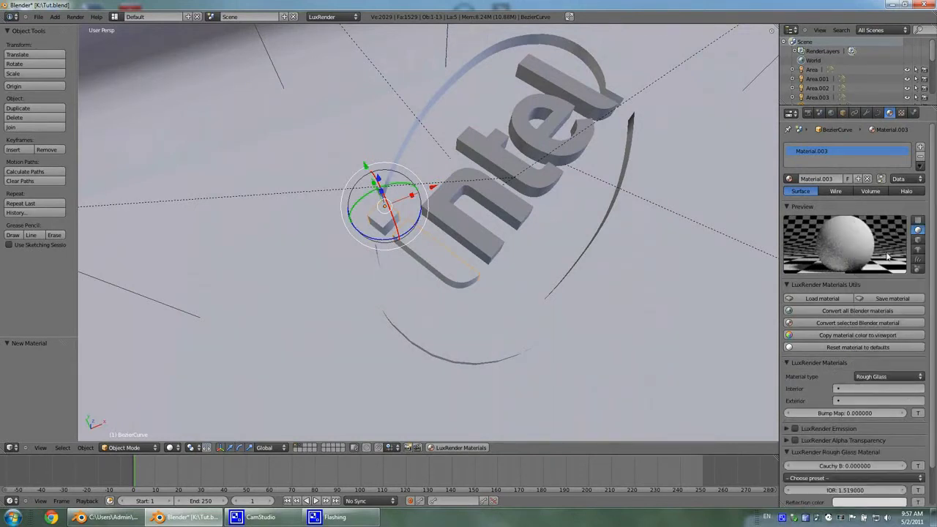
Apply the Transparent > Glass, Crown (common) preset for IOR 1.52
{"action": "scroll", "coordinate": [836, 423], "scroll_direction": "down", "scroll_amount": 1}
{"action": "left_click", "coordinate": [860, 461]}
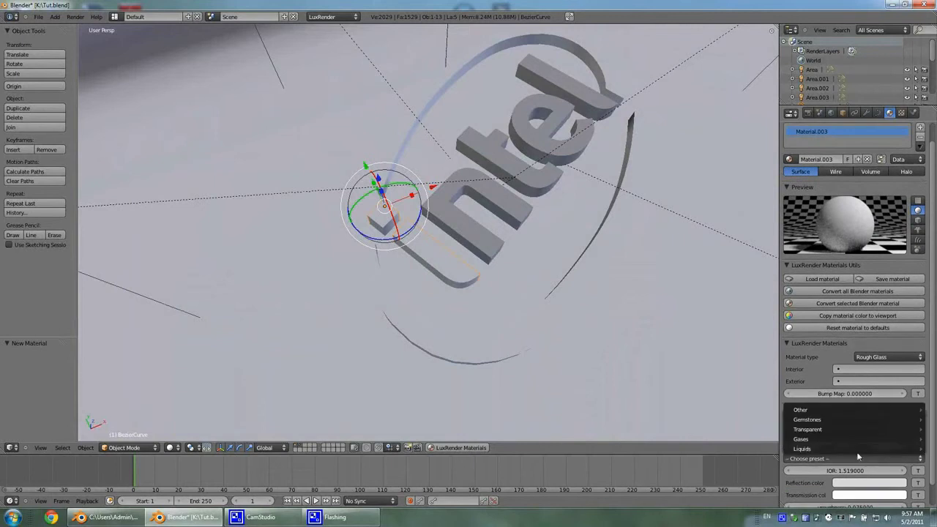
{"action": "mouse_move", "coordinate": [849, 432]}
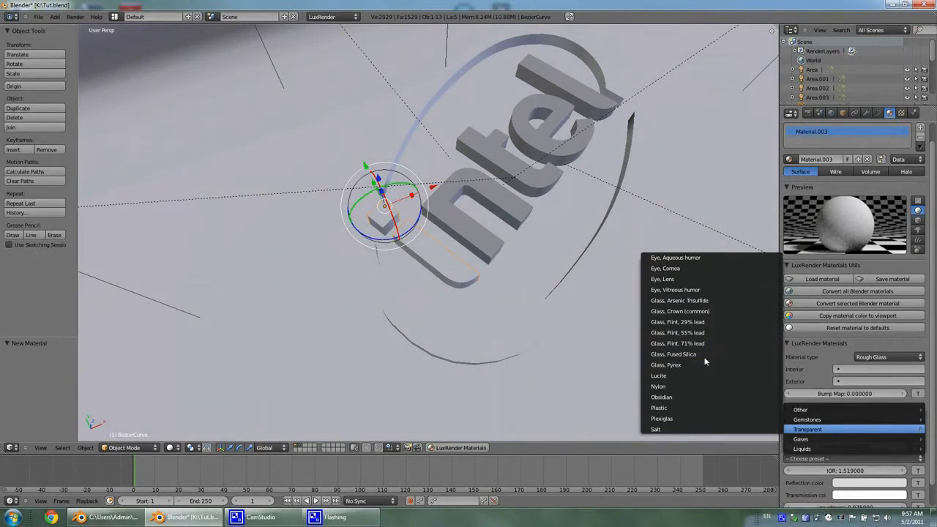
{"action": "left_click", "coordinate": [710, 311]}
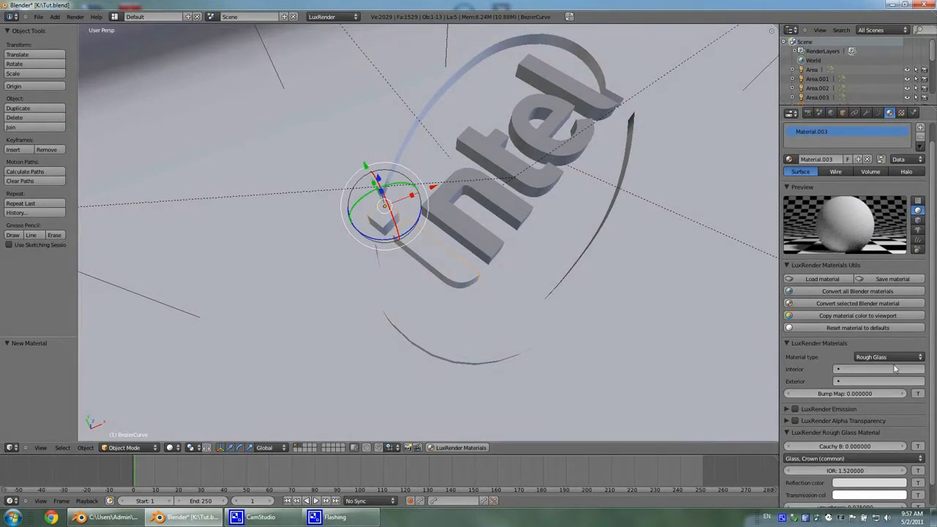
Check the rough-glass material on several preview shapes, ending on the sphere
{"action": "left_click", "coordinate": [917, 211]}
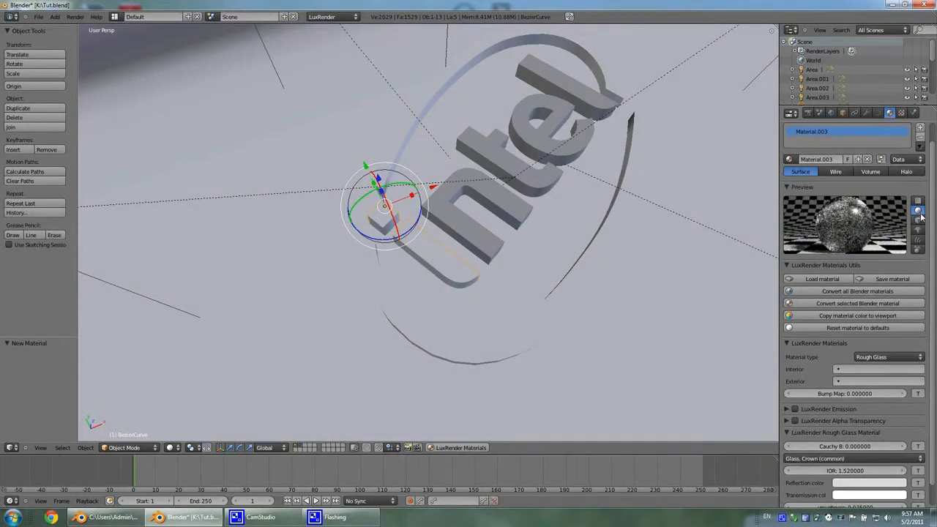
{"action": "left_click", "coordinate": [918, 220]}
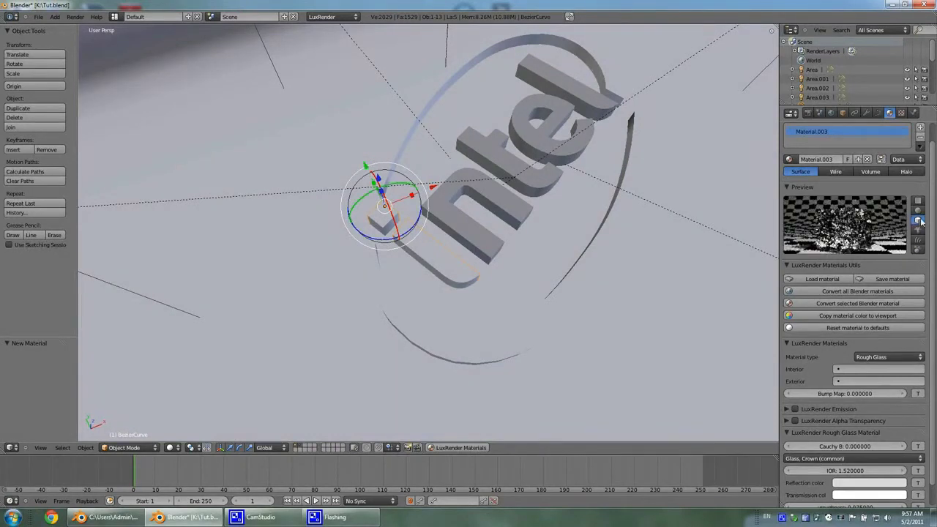
{"action": "left_click", "coordinate": [918, 231]}
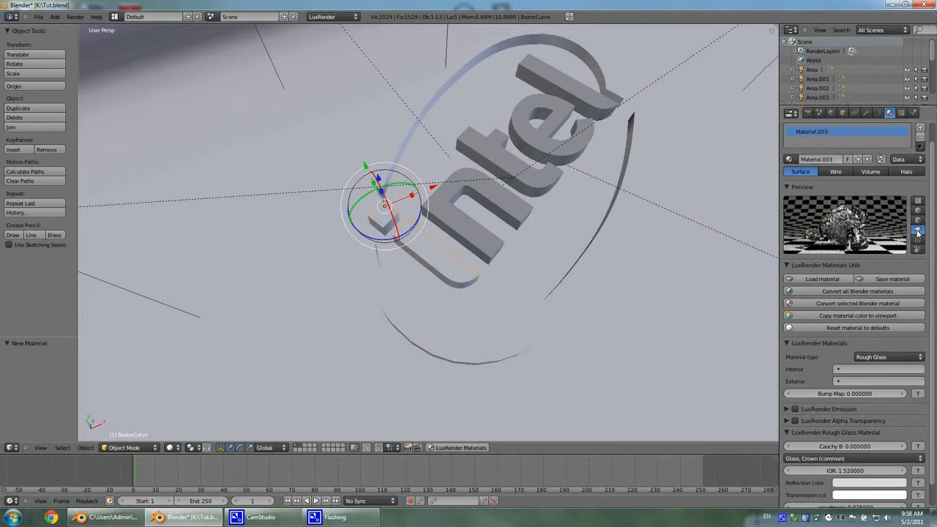
{"action": "left_click", "coordinate": [919, 212]}
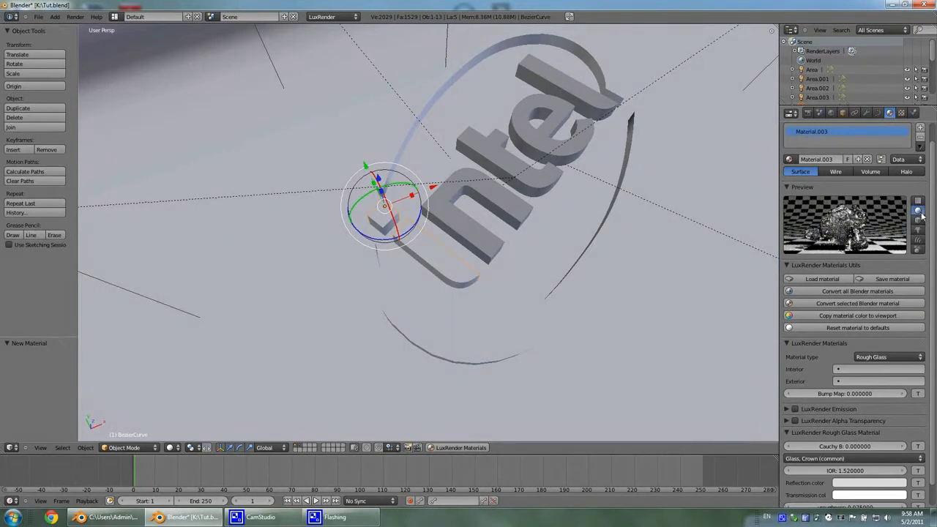
{"action": "middle_click_drag", "start_coordinate": [512, 279], "coordinate": [538, 271]}
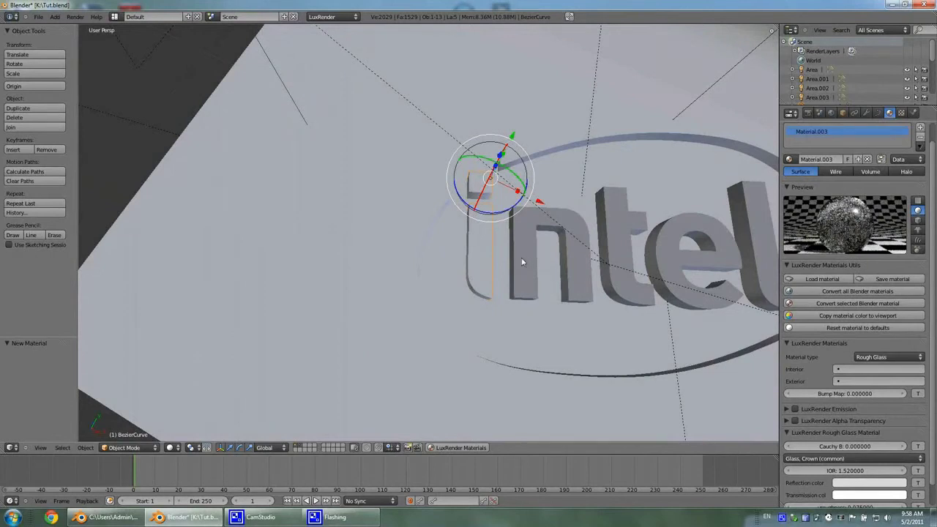
Assign Material.003 to the letters n, t and e
{"action": "right_click", "coordinate": [522, 262]}
{"action": "left_click", "coordinate": [788, 159]}
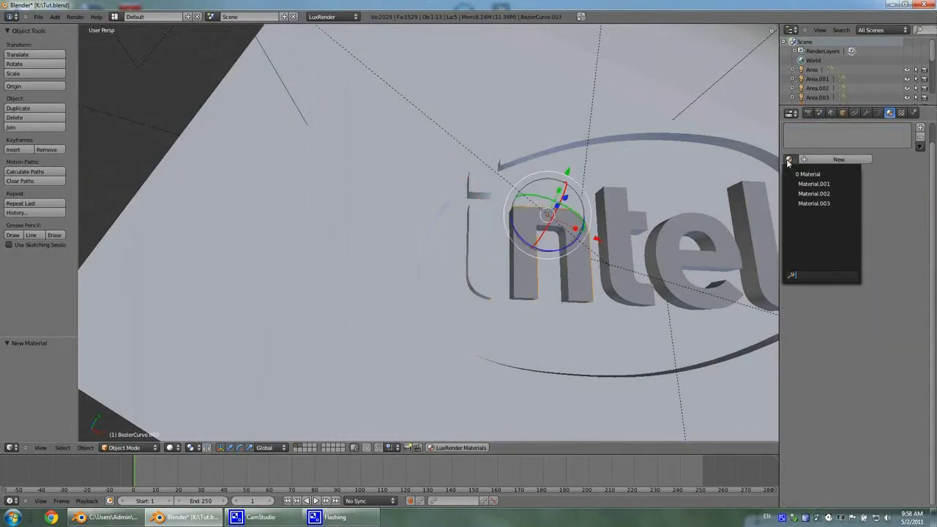
{"action": "left_click", "coordinate": [807, 203]}
{"action": "right_click", "coordinate": [661, 254]}
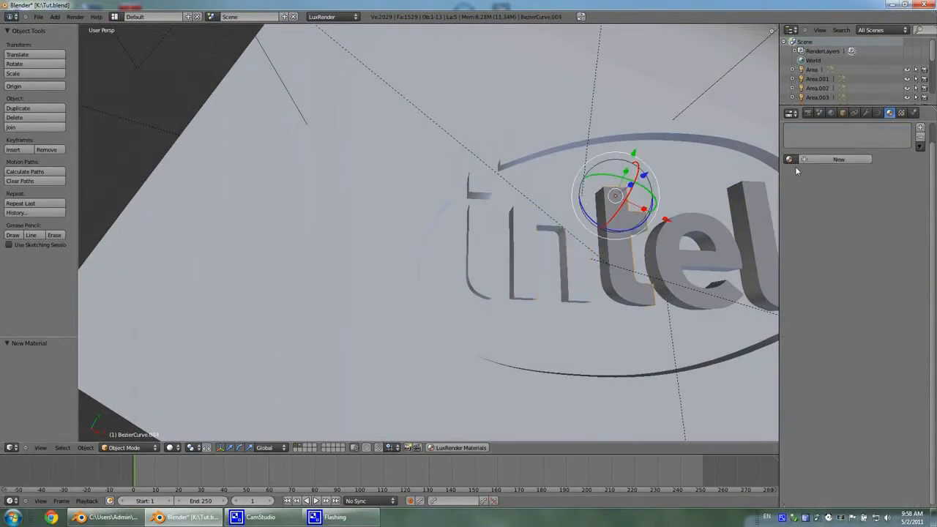
{"action": "left_click", "coordinate": [788, 159]}
{"action": "left_click", "coordinate": [812, 193]}
{"action": "right_click", "coordinate": [677, 258]}
{"action": "left_click", "coordinate": [788, 159]}
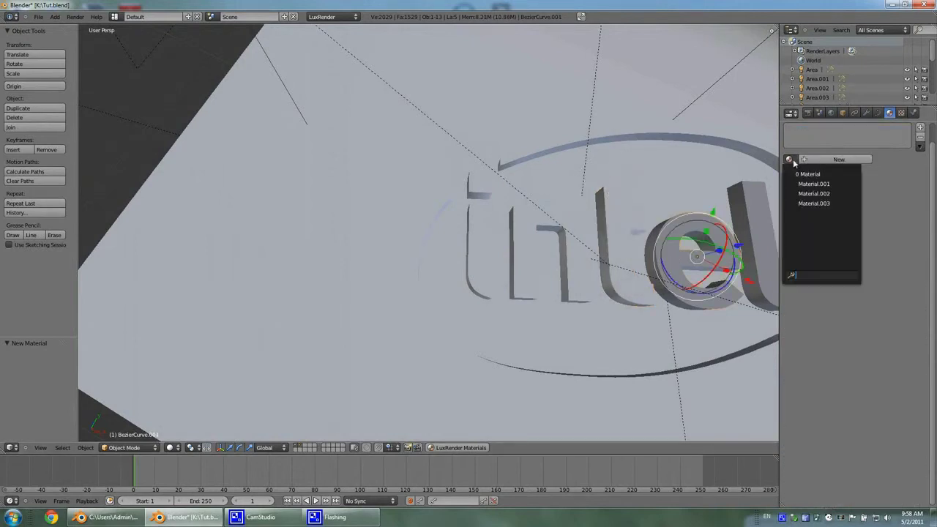
{"action": "left_click", "coordinate": [810, 203]}
Give the letter l Material.003 and frame the logo through the camera view
{"action": "right_click", "coordinate": [757, 234]}
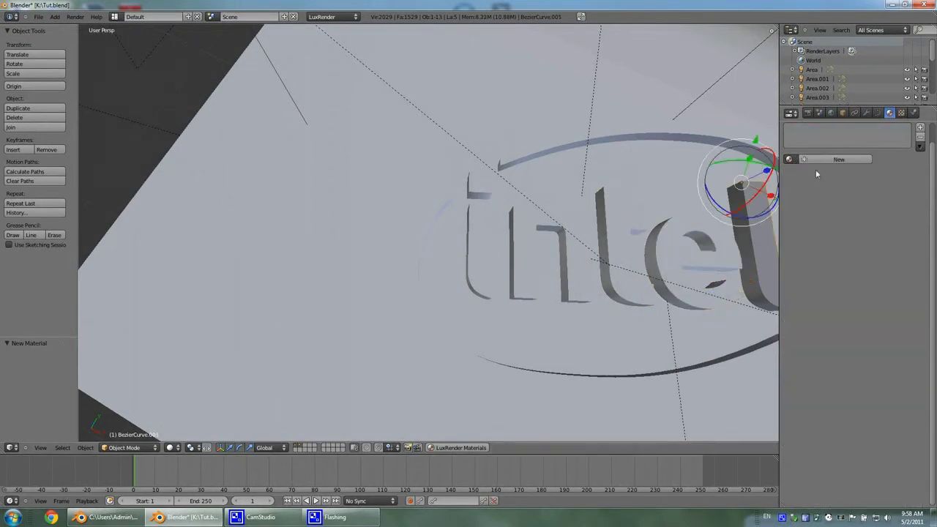
{"action": "left_click", "coordinate": [788, 159]}
{"action": "scroll", "coordinate": [667, 265], "scroll_direction": "down", "scroll_amount": 3}
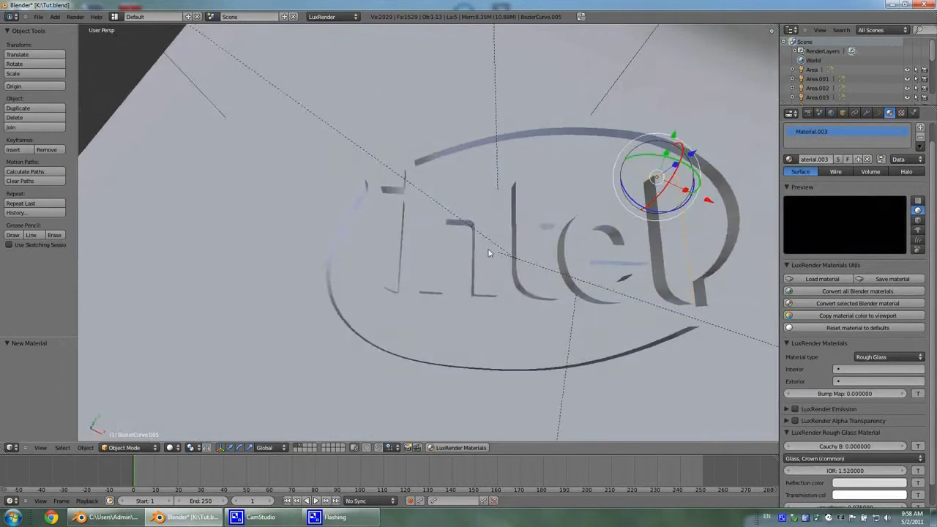
{"action": "middle_click_drag", "start_coordinate": [487, 254], "coordinate": [454, 276]}
{"action": "scroll", "coordinate": [507, 320], "scroll_direction": "down", "scroll_amount": 3}
{"action": "key", "text": "KP_0"}
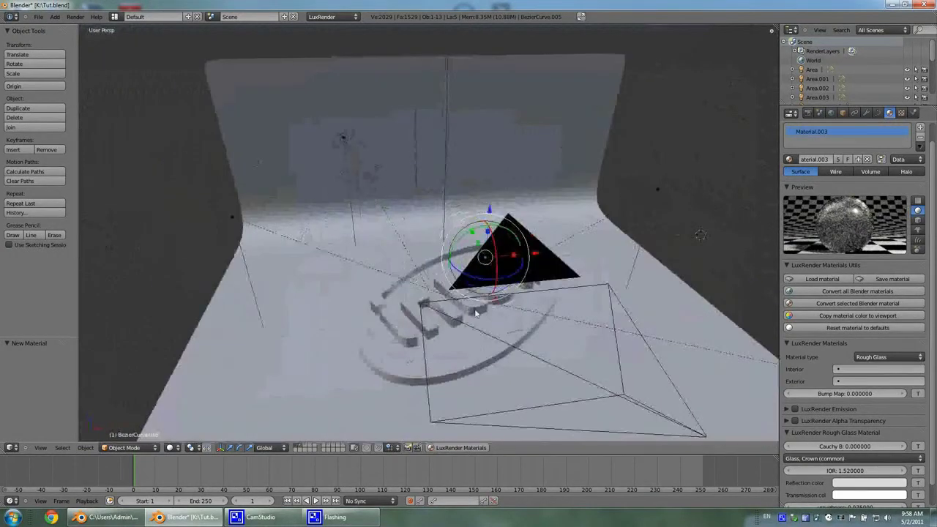
{"action": "key", "text": "KP_0"}
{"action": "key", "text": "KP_0"}
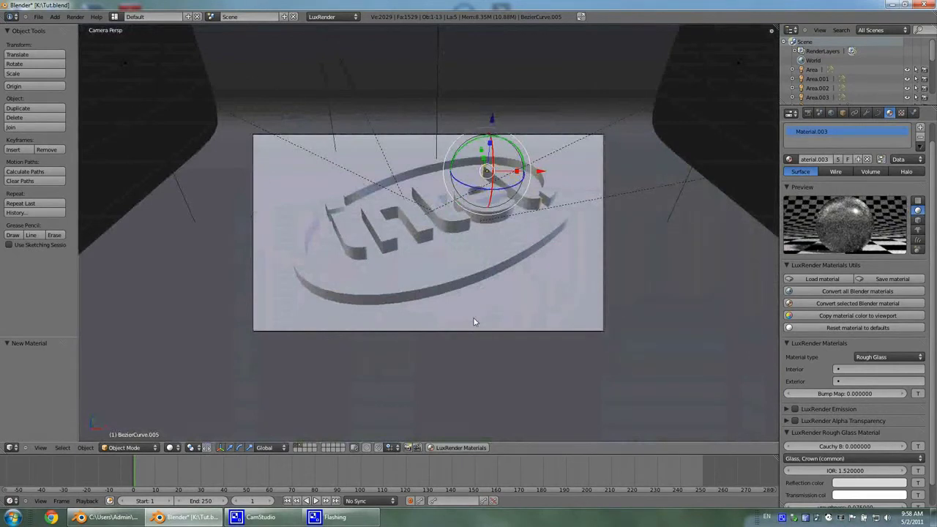
Render the scene in LuxRender with F12 and lower the Display Interval
{"action": "key", "text": "F12"}
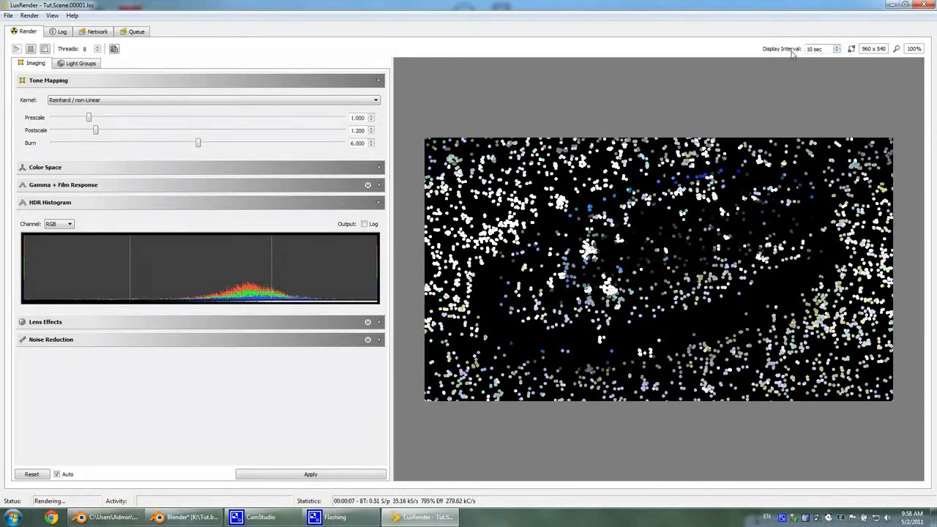
{"action": "left_click", "coordinate": [836, 52]}
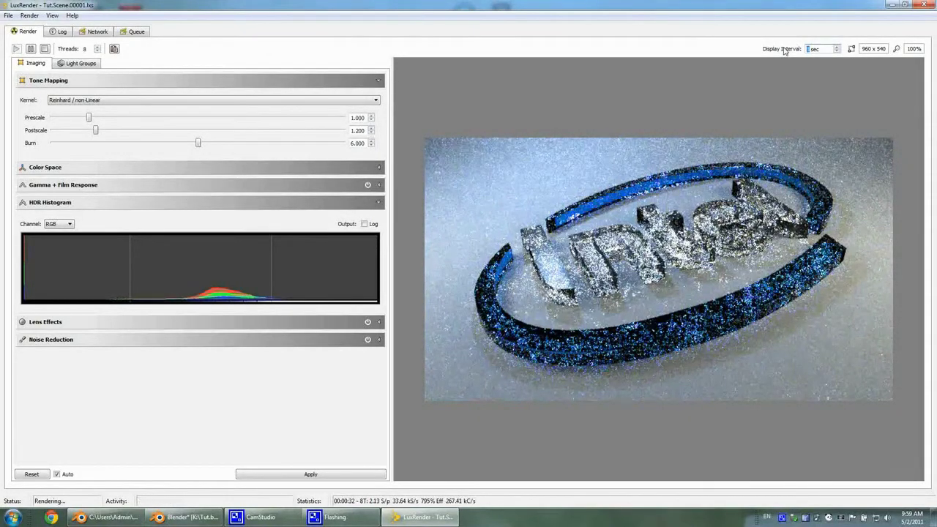
Show the light groups with Blue Light, Front, Right and Left expanded
{"action": "left_click", "coordinate": [75, 65]}
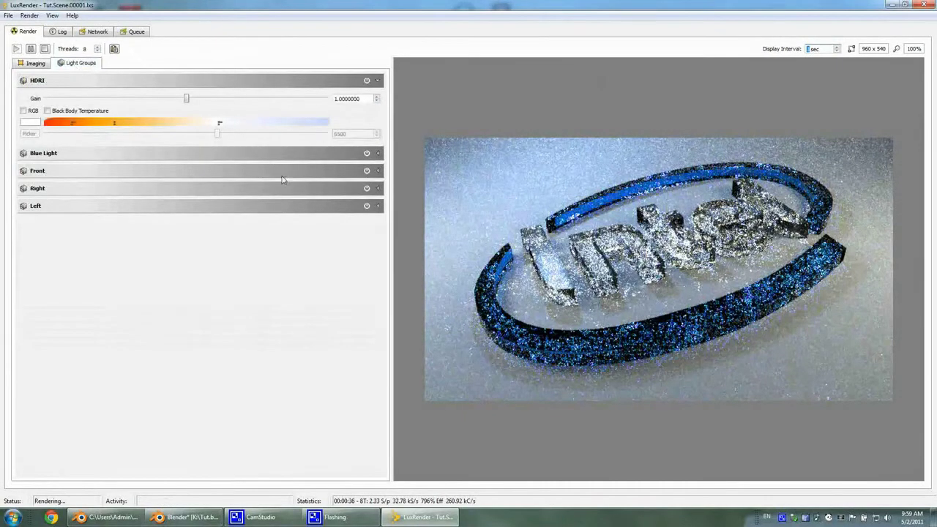
{"action": "left_click", "coordinate": [381, 153]}
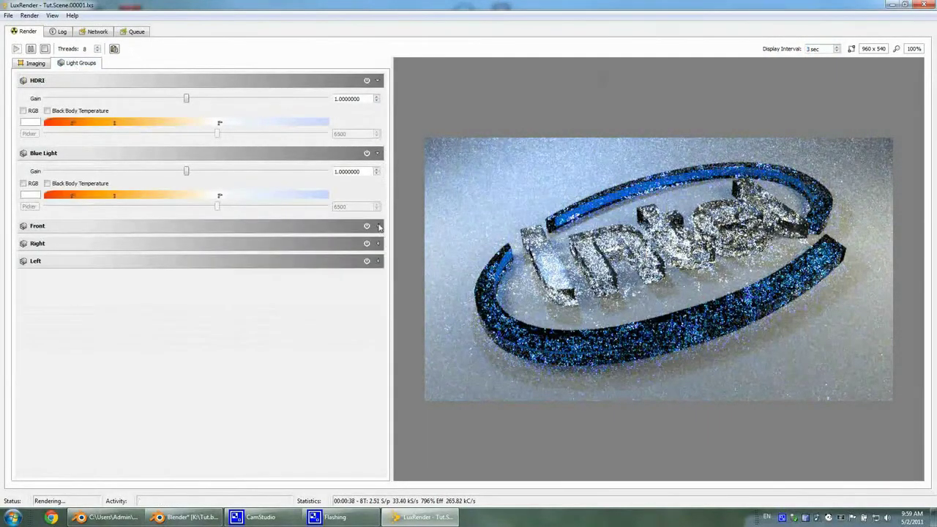
{"action": "left_click", "coordinate": [380, 225]}
{"action": "left_click", "coordinate": [381, 299]}
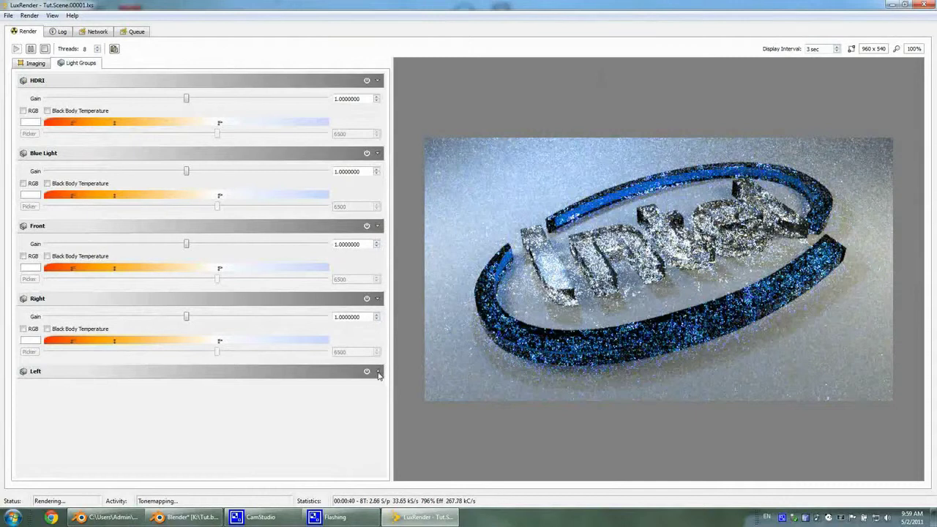
{"action": "left_click", "coordinate": [379, 372]}
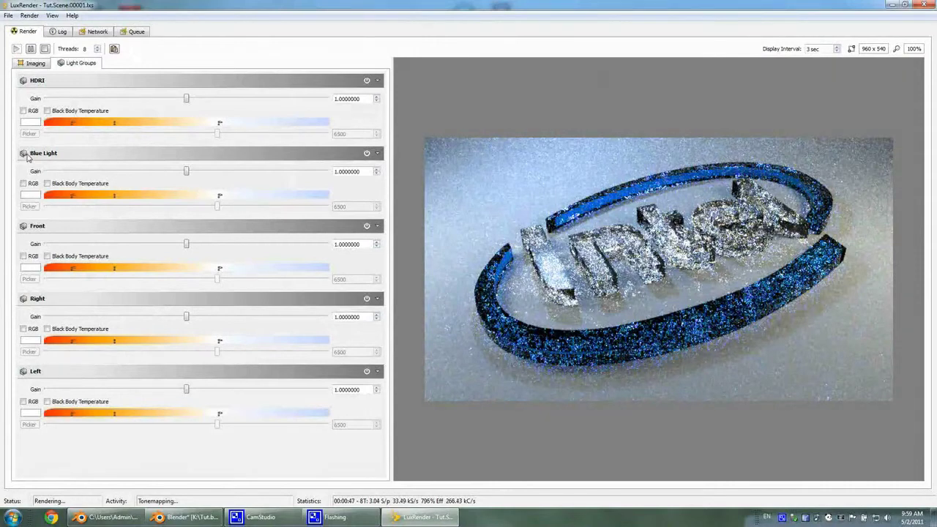
Raise Blue Light gain to 10000 and set HDRI black-body temperature to about 6010
{"action": "left_click_drag", "start_coordinate": [186, 171], "coordinate": [366, 203]}
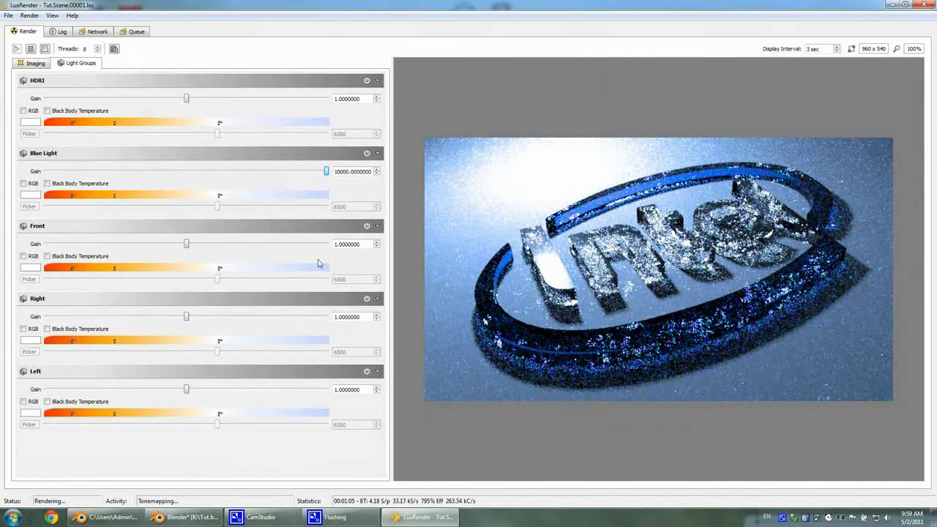
{"action": "left_click", "coordinate": [47, 112]}
{"action": "left_click_drag", "start_coordinate": [218, 135], "coordinate": [202, 136]}
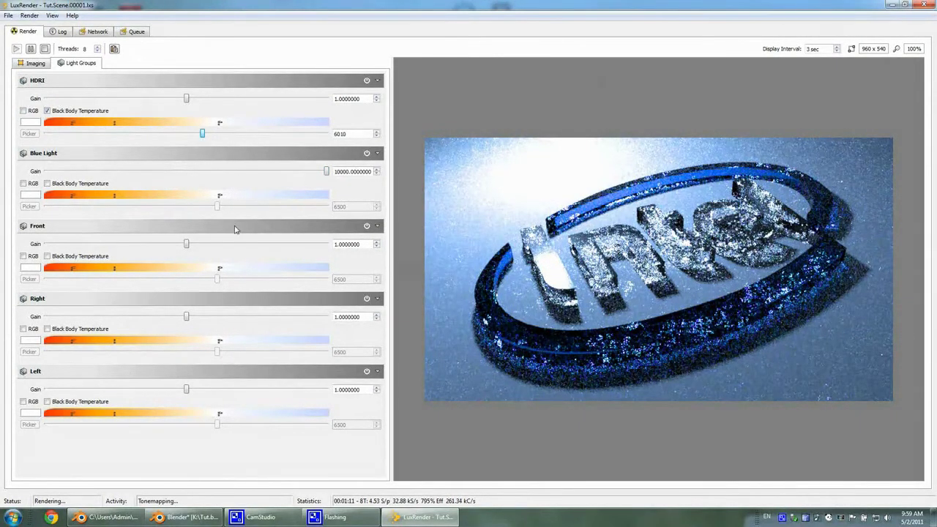